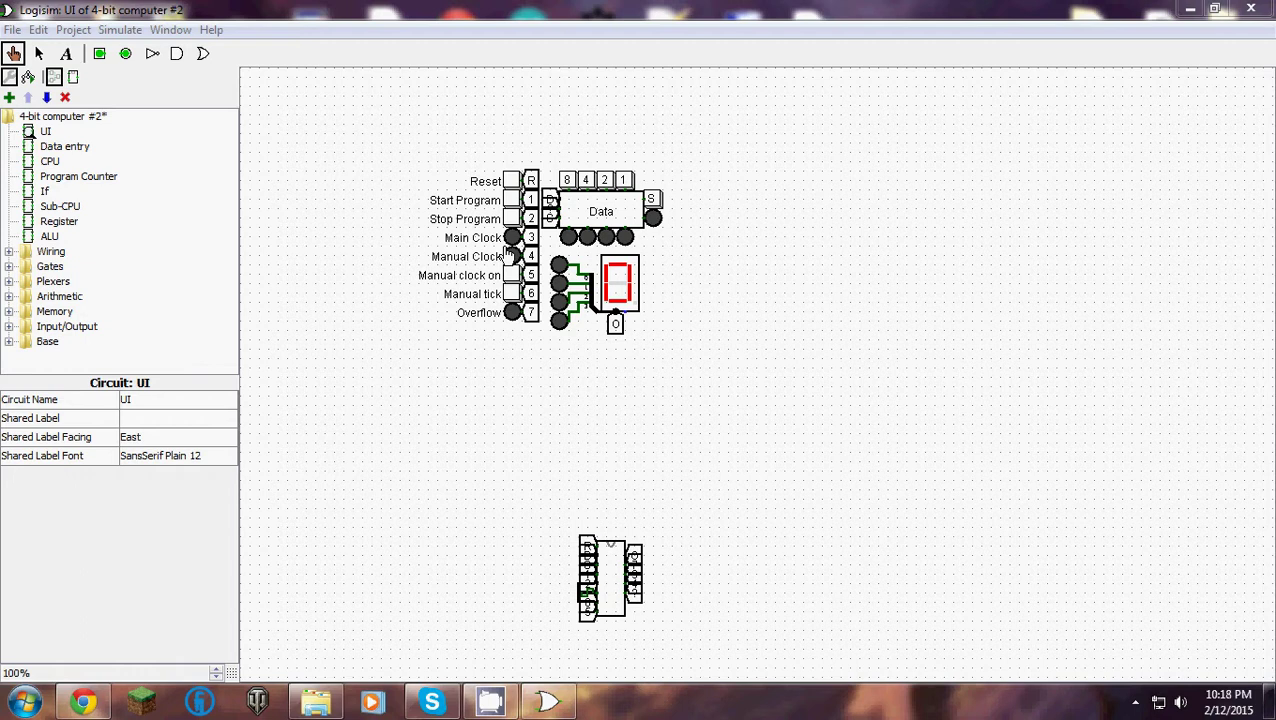
Enable clock ticks for the simulation and check the tick frequency options.
left_click(132, 30)
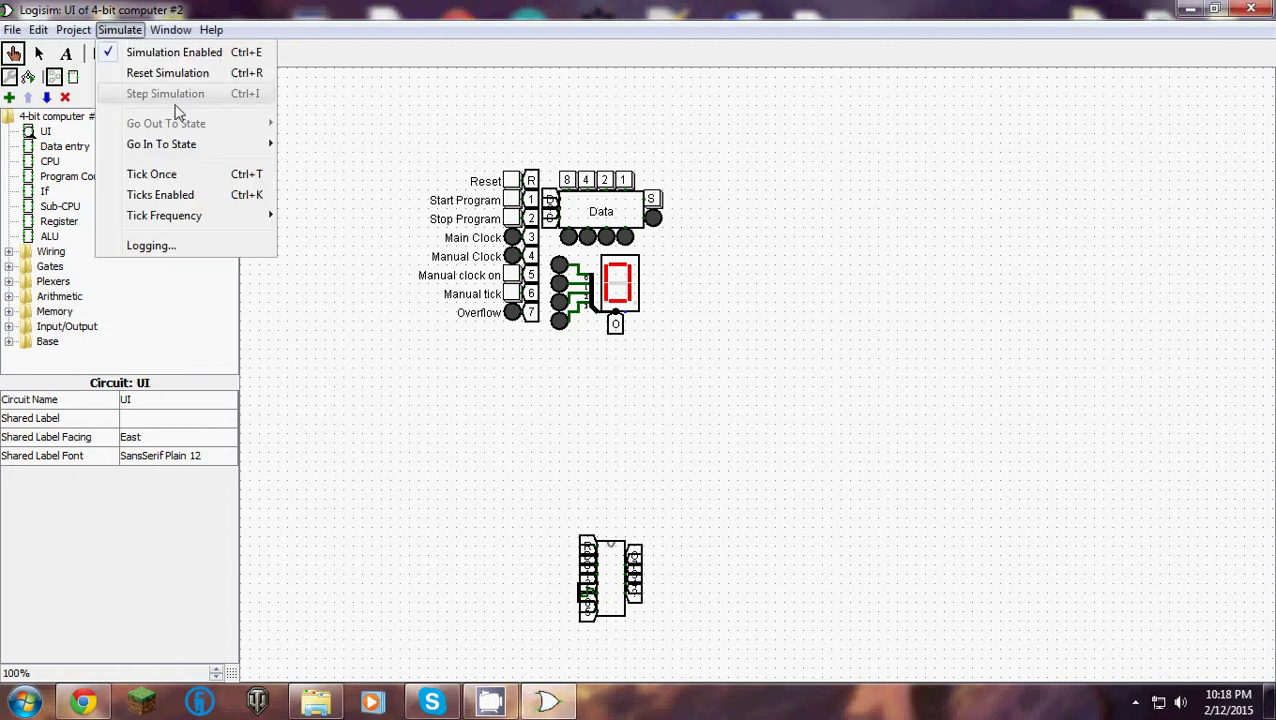
left_click(222, 194)
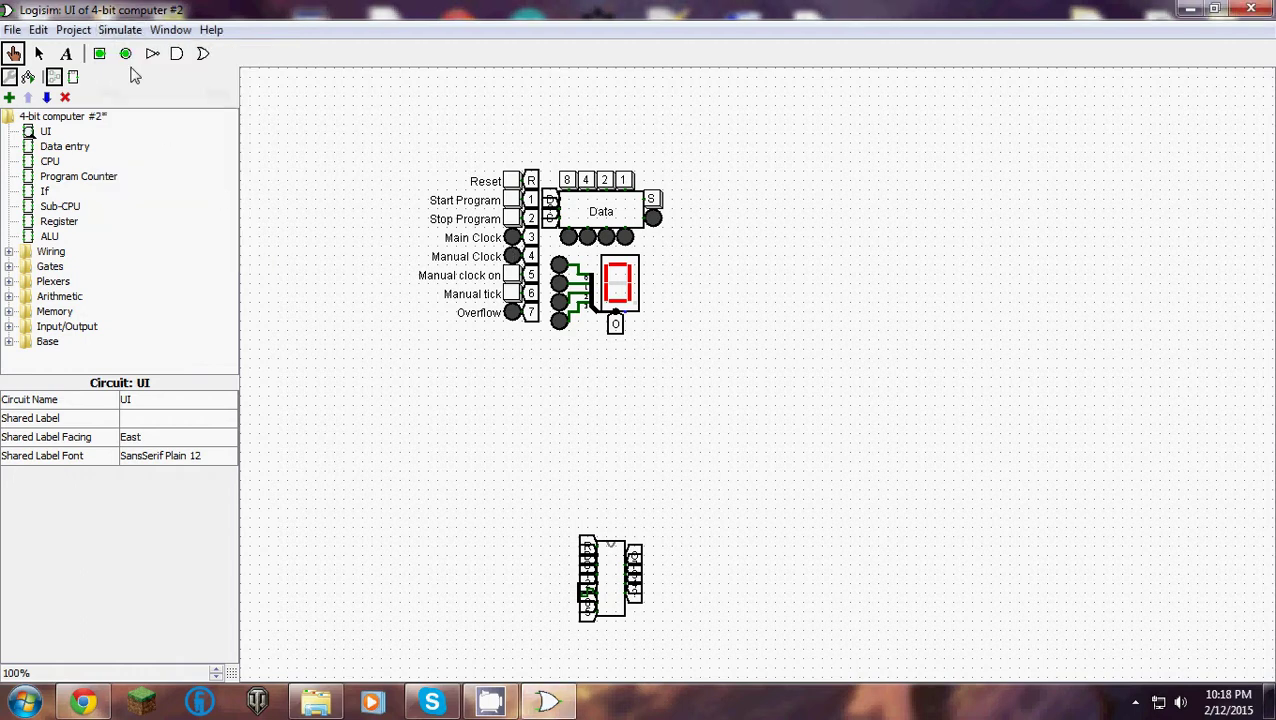
left_click(119, 30)
mouse_move(165, 226)
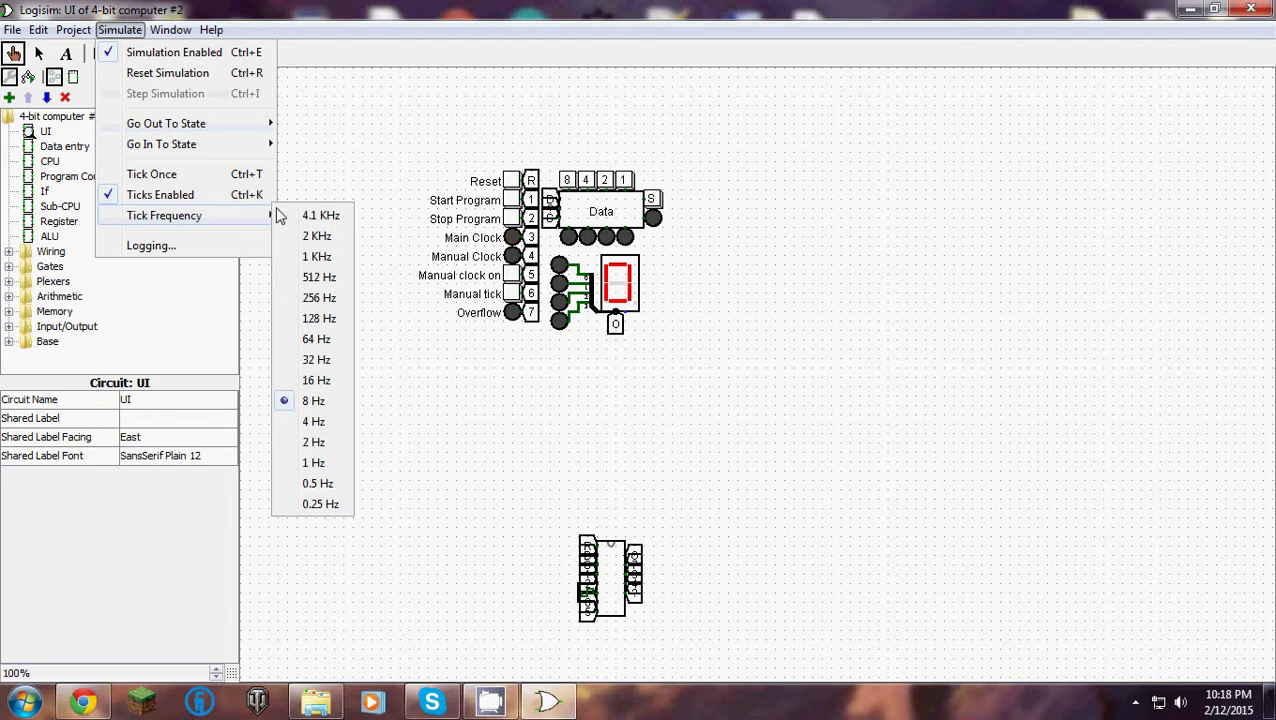
left_click(334, 172)
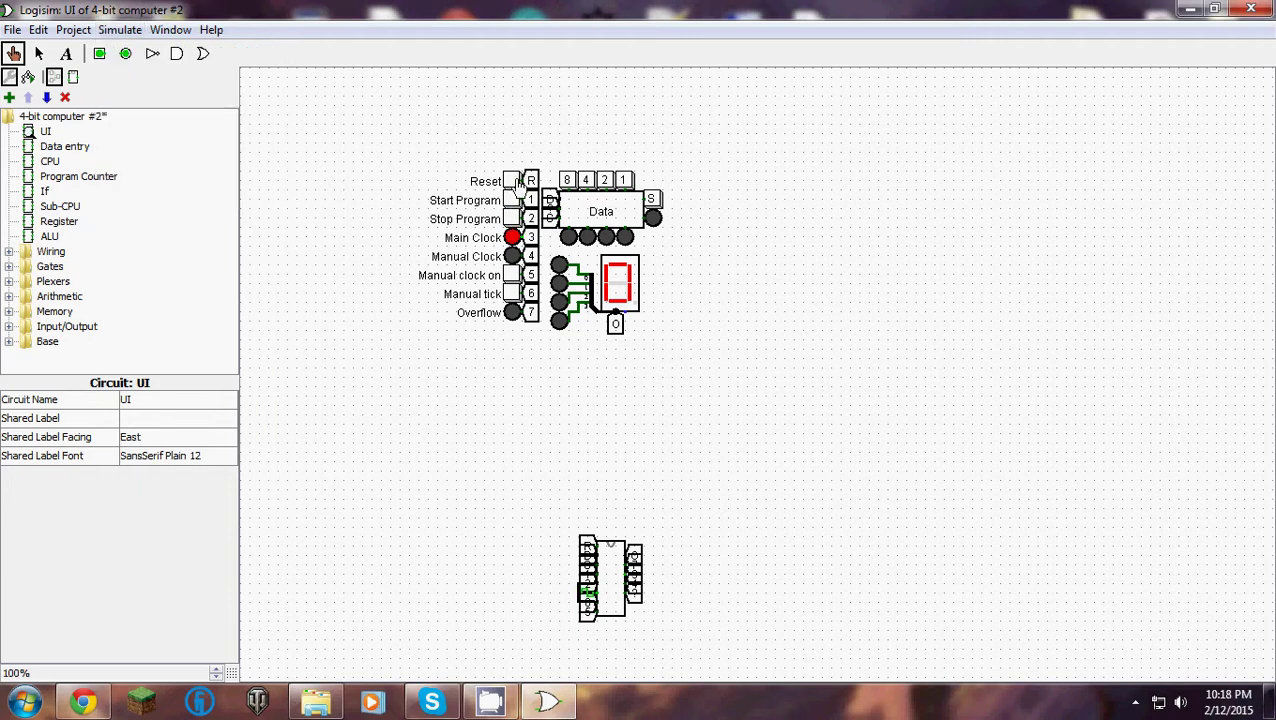
View the internals of the CPU chip in the UI circuit and examine its three ROMs.
left_click(612, 580)
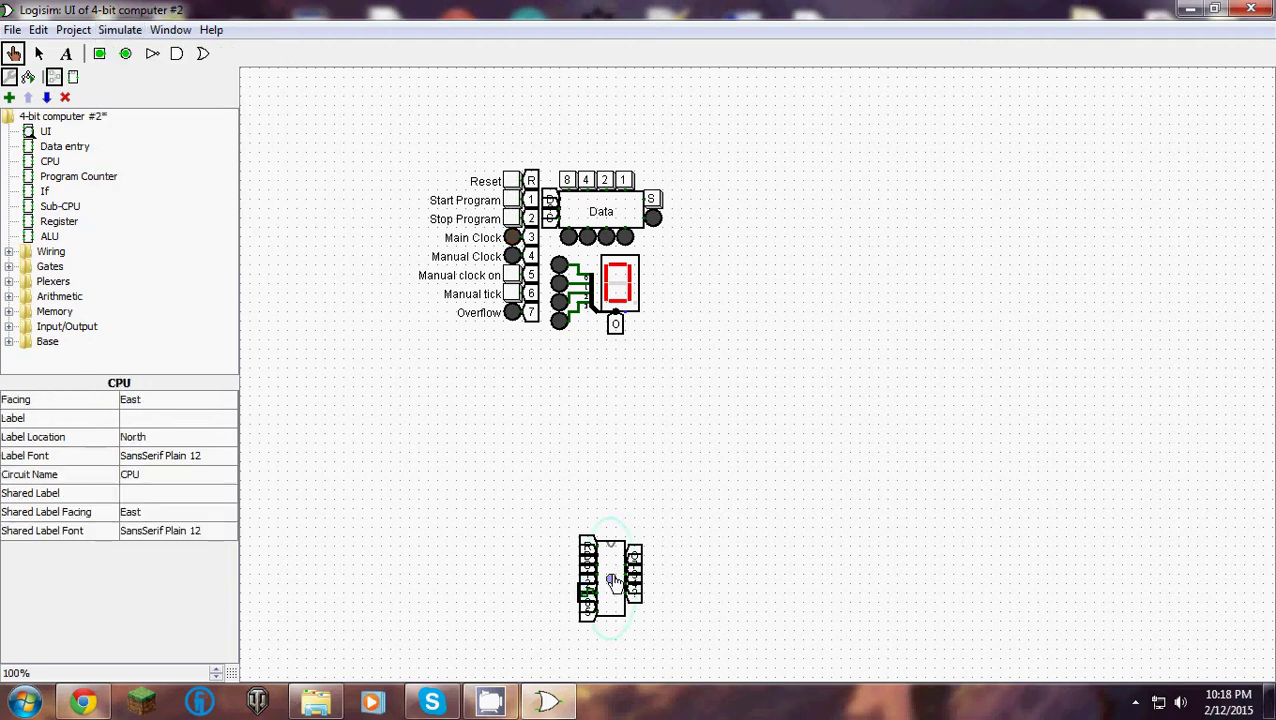
left_click(612, 580)
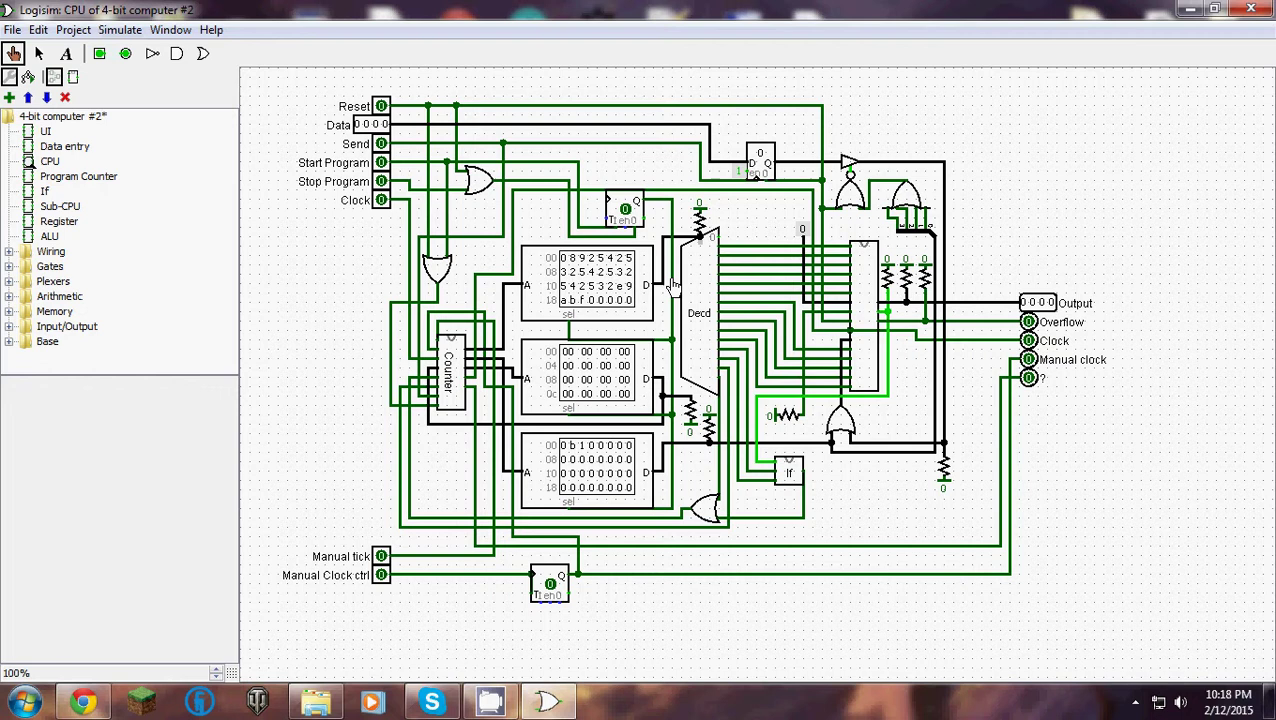
left_click(552, 262)
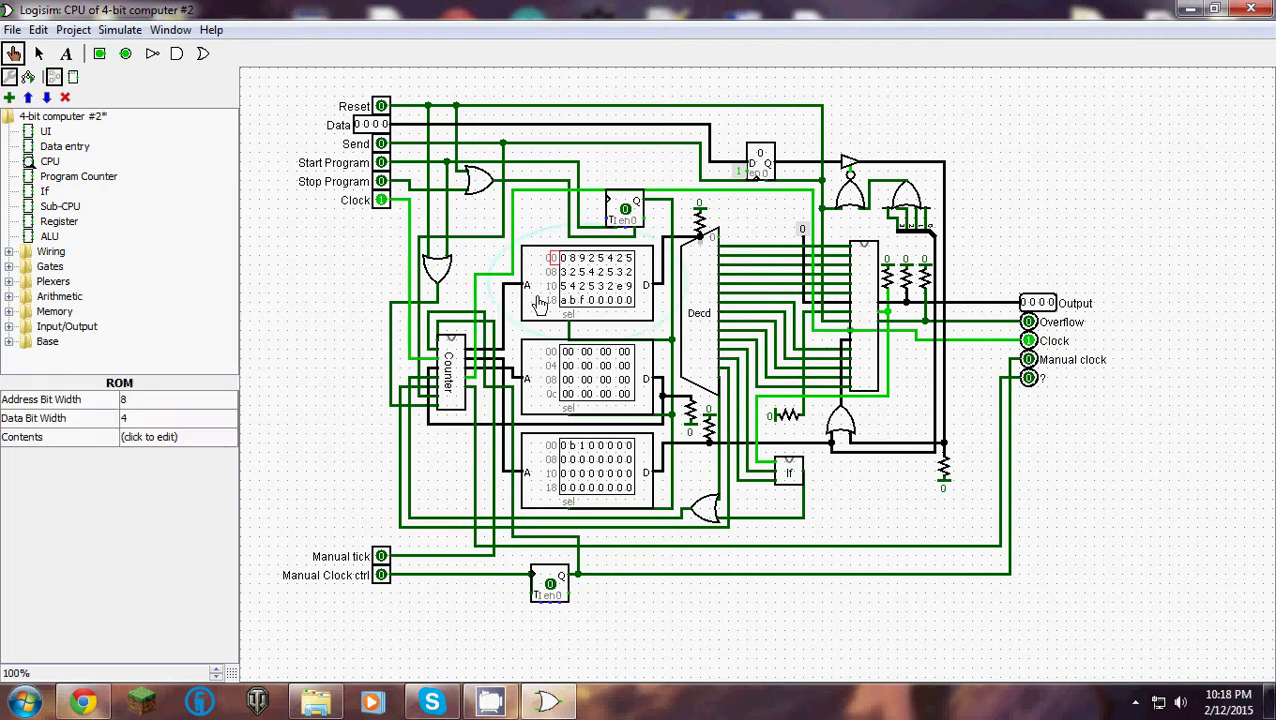
left_click(541, 385)
left_click(545, 470)
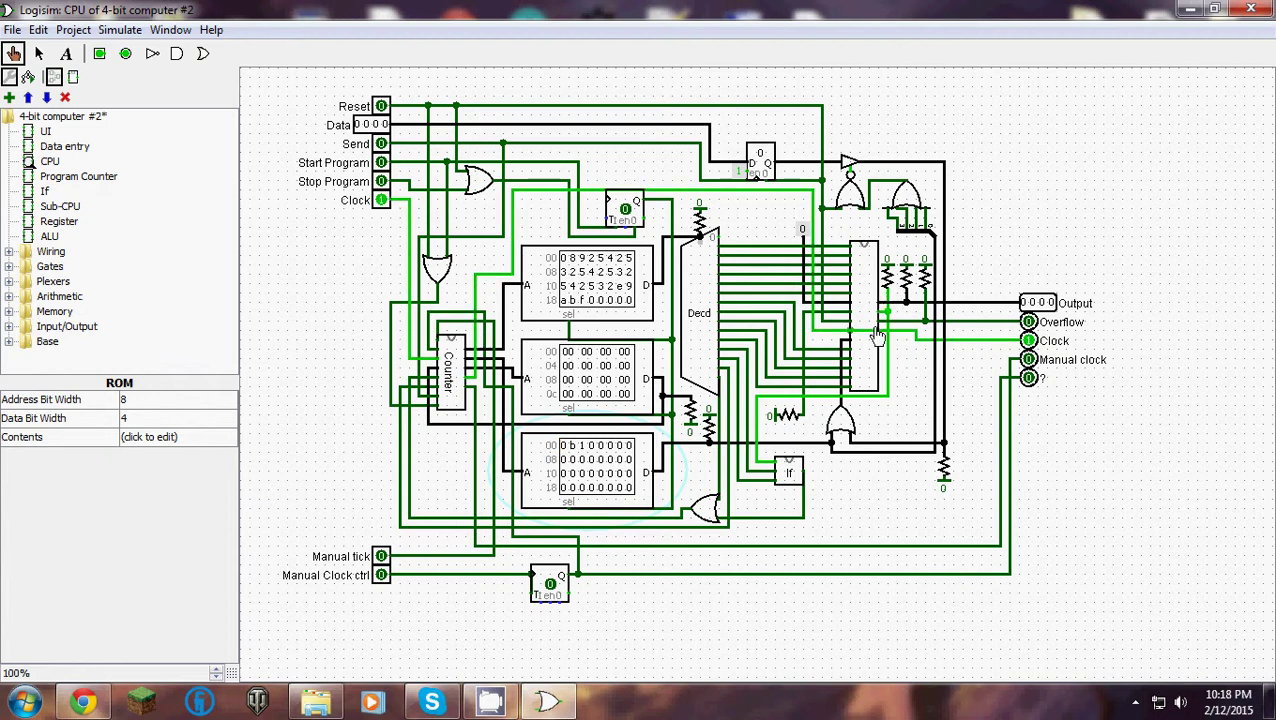
View the Sub-CPU inside the CPU circuit and examine the layout of its ALU.
double_click(871, 316)
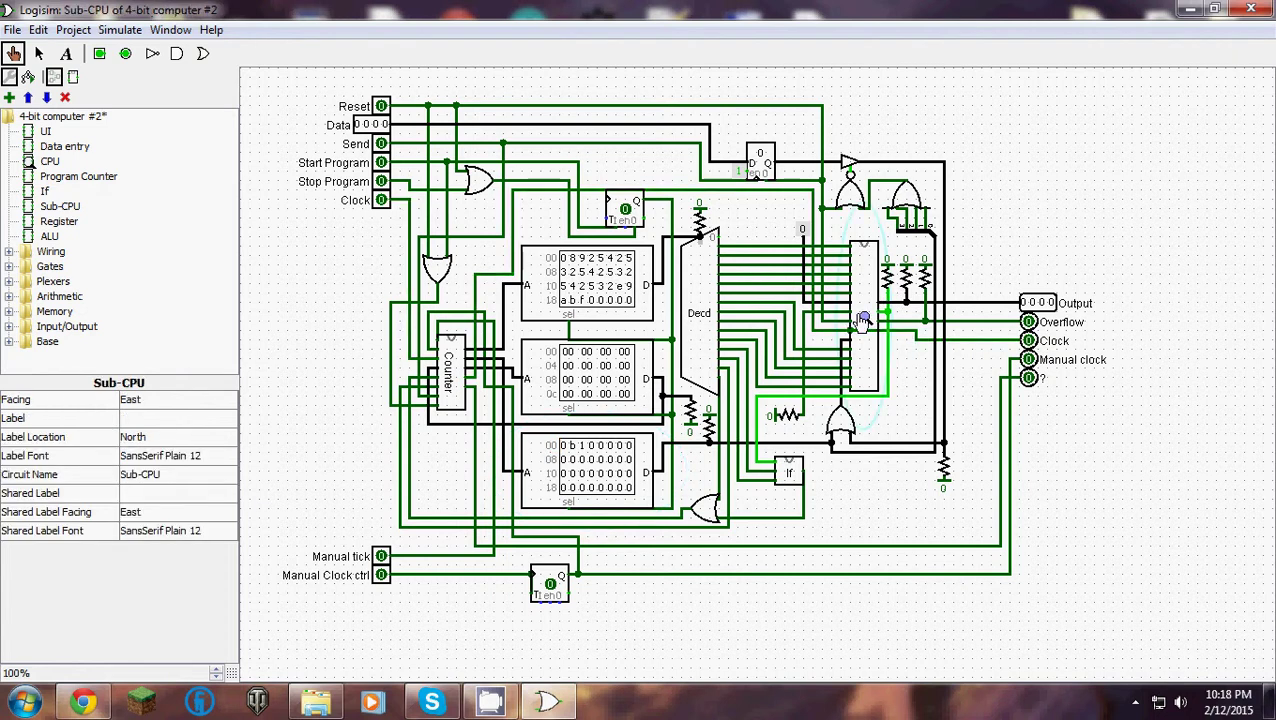
scroll(860, 322, "down", 3)
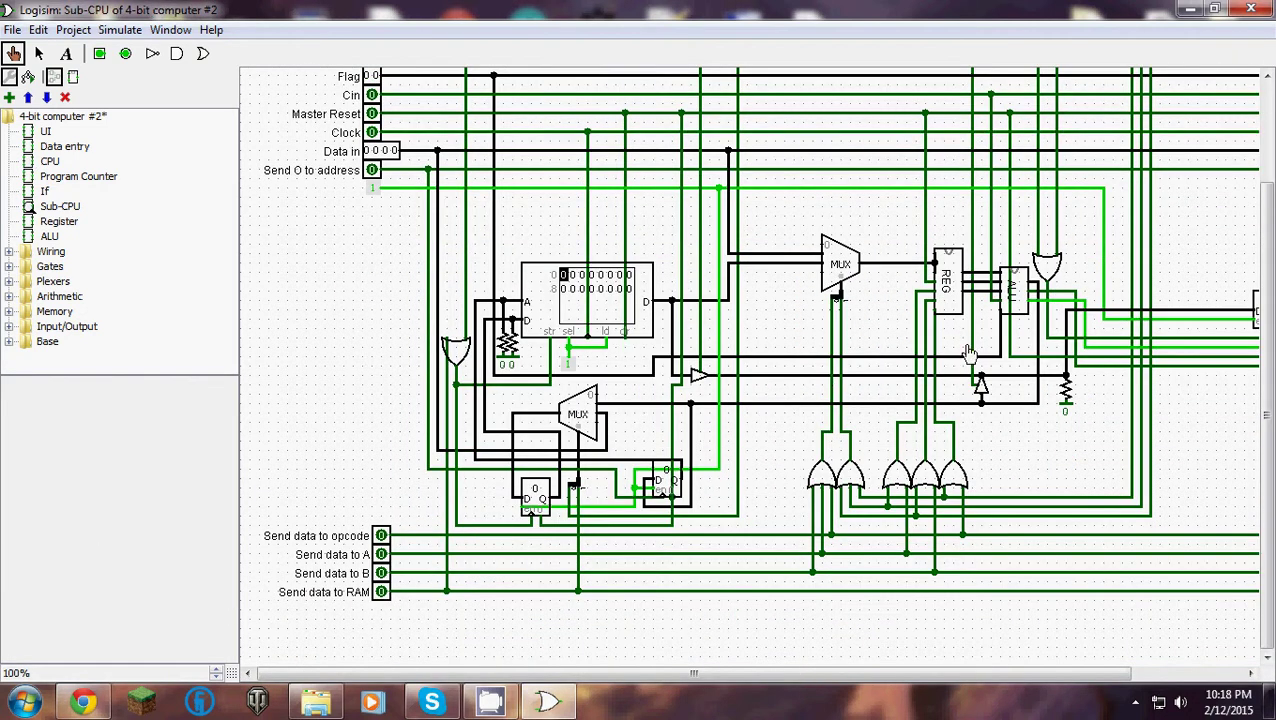
double_click(1016, 300)
scroll(708, 304, "up", 1)
scroll(708, 304, "down", 1)
scroll(580, 376, "up", 1)
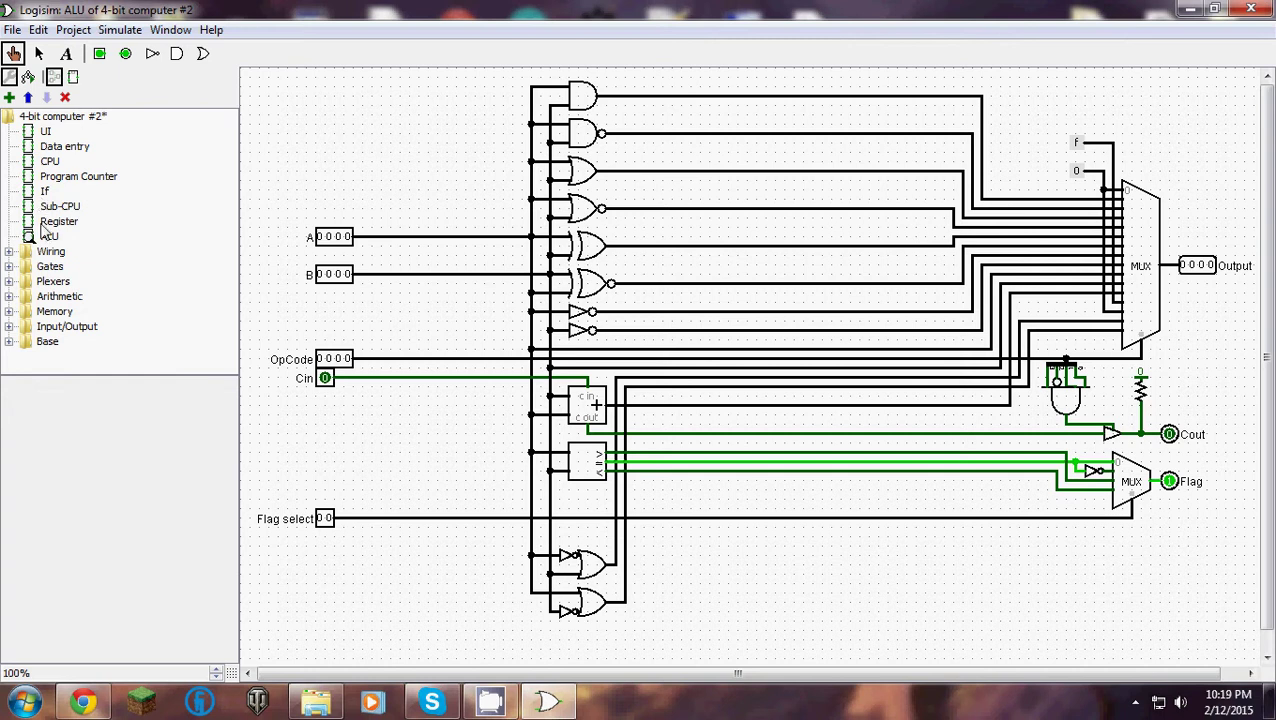
Return to the Sub-CPU circuit and examine the individual registers inside its REG block.
left_click(47, 164)
double_click(58, 206)
scroll(341, 229, "down", 3)
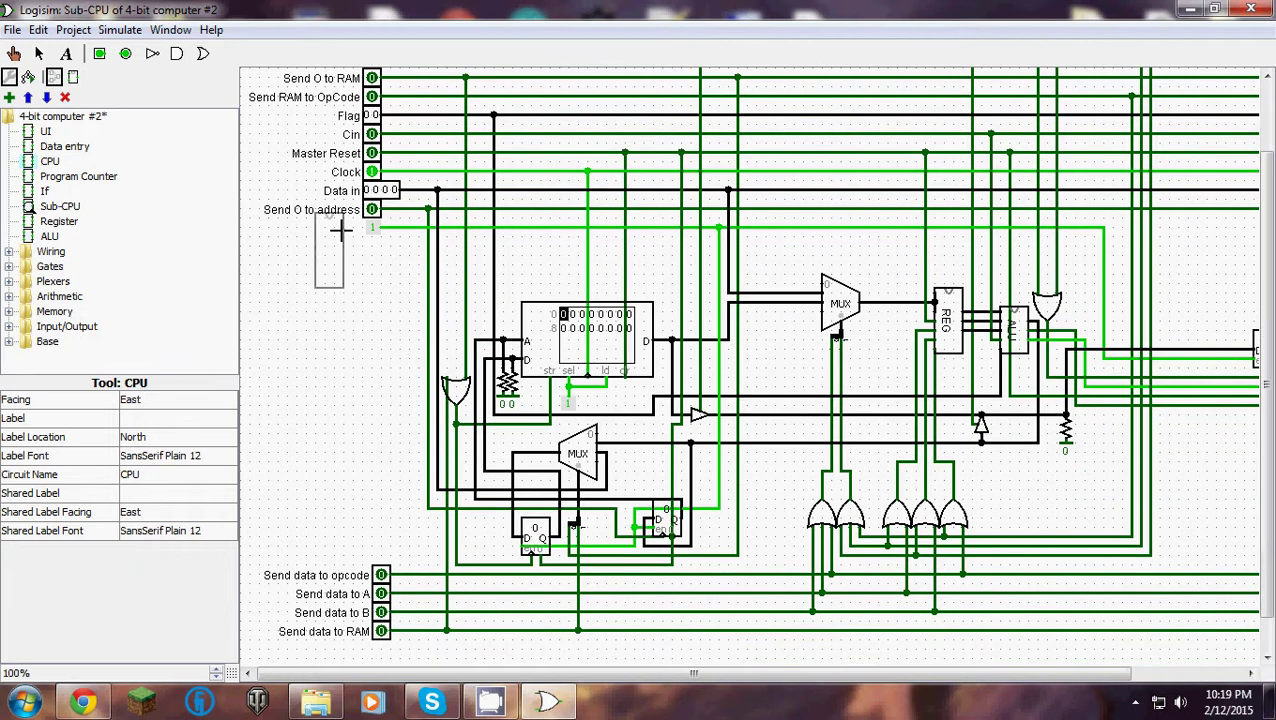
left_click(14, 53)
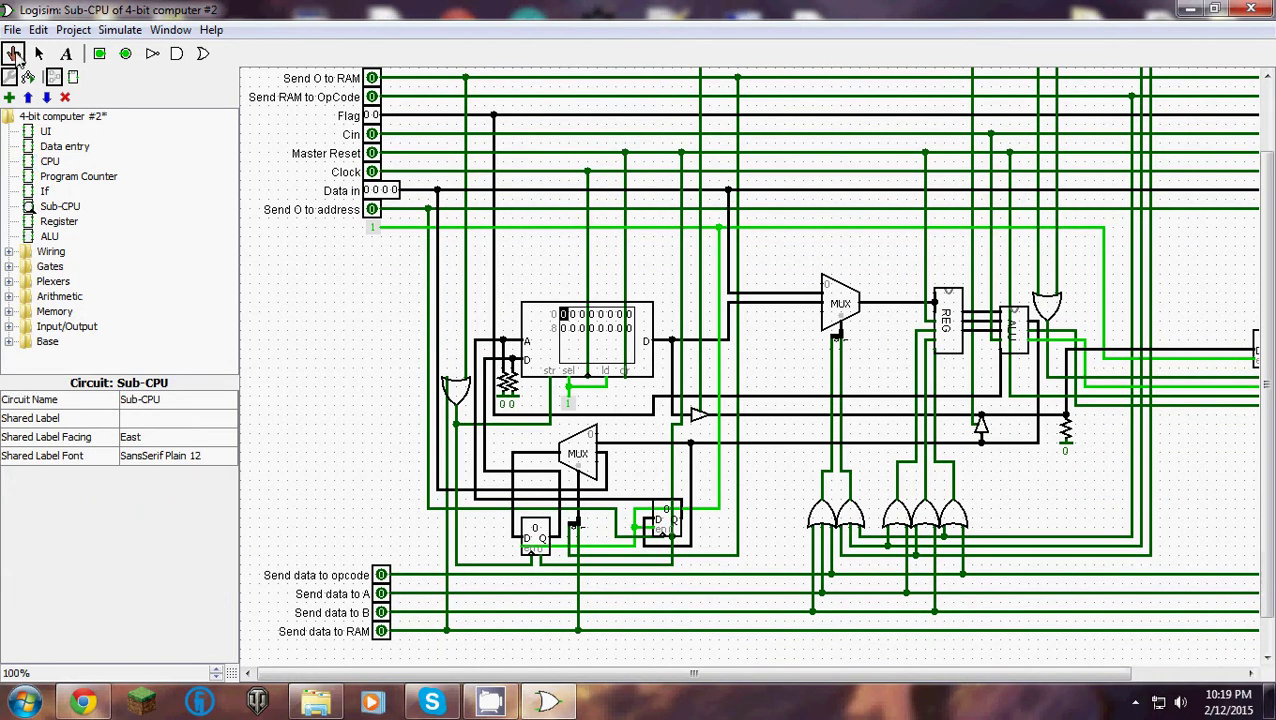
double_click(955, 332)
left_click(656, 196)
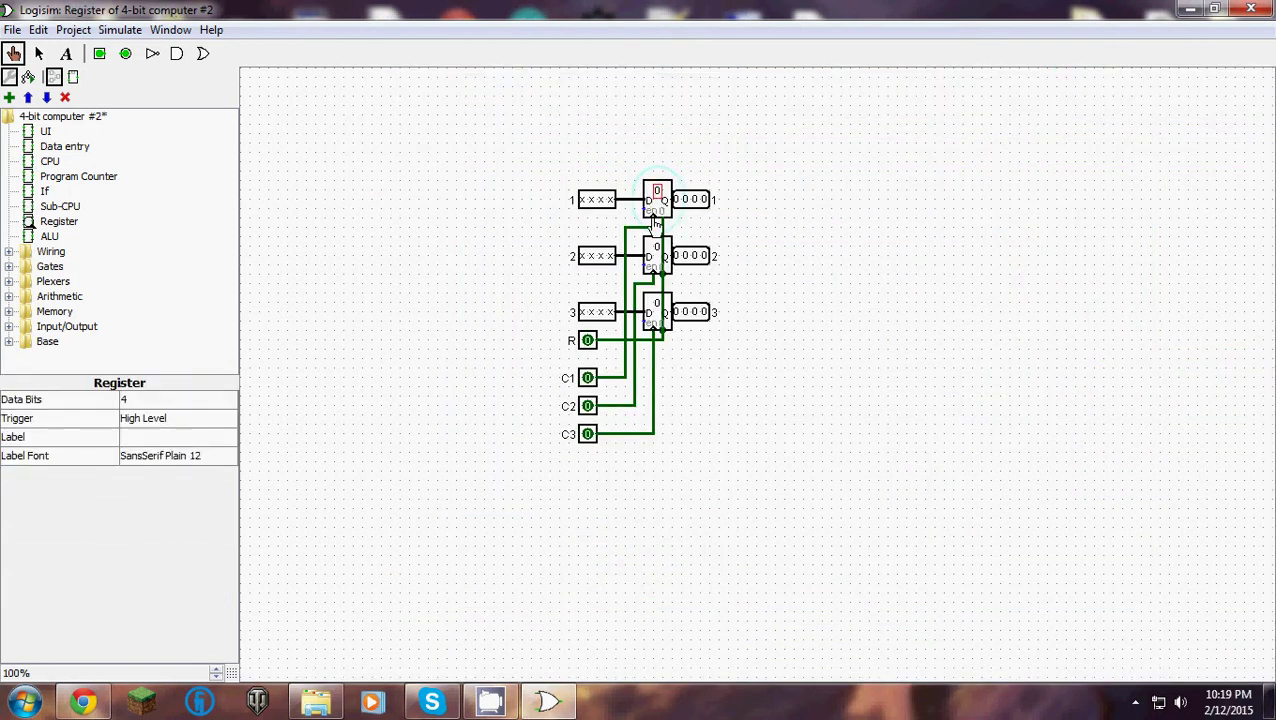
left_click(656, 305)
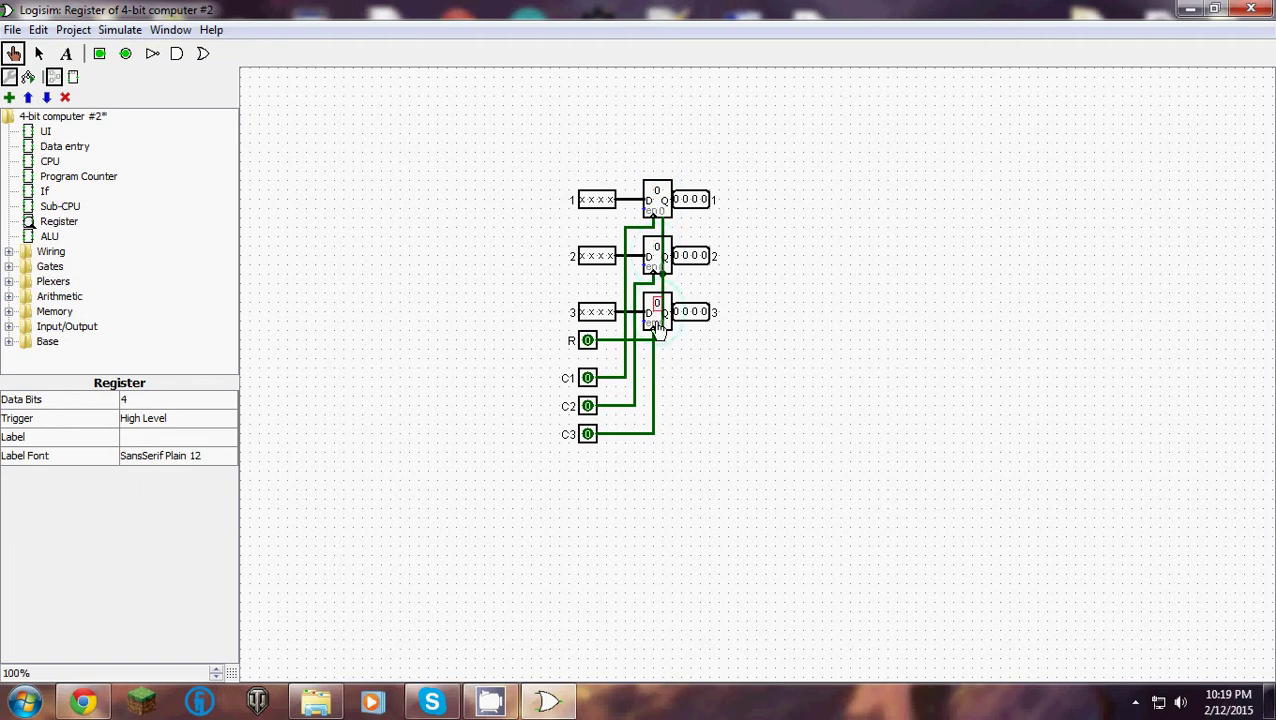
View the Program Counter inside the CPU circuit and return to the UI circuit.
double_click(46, 163)
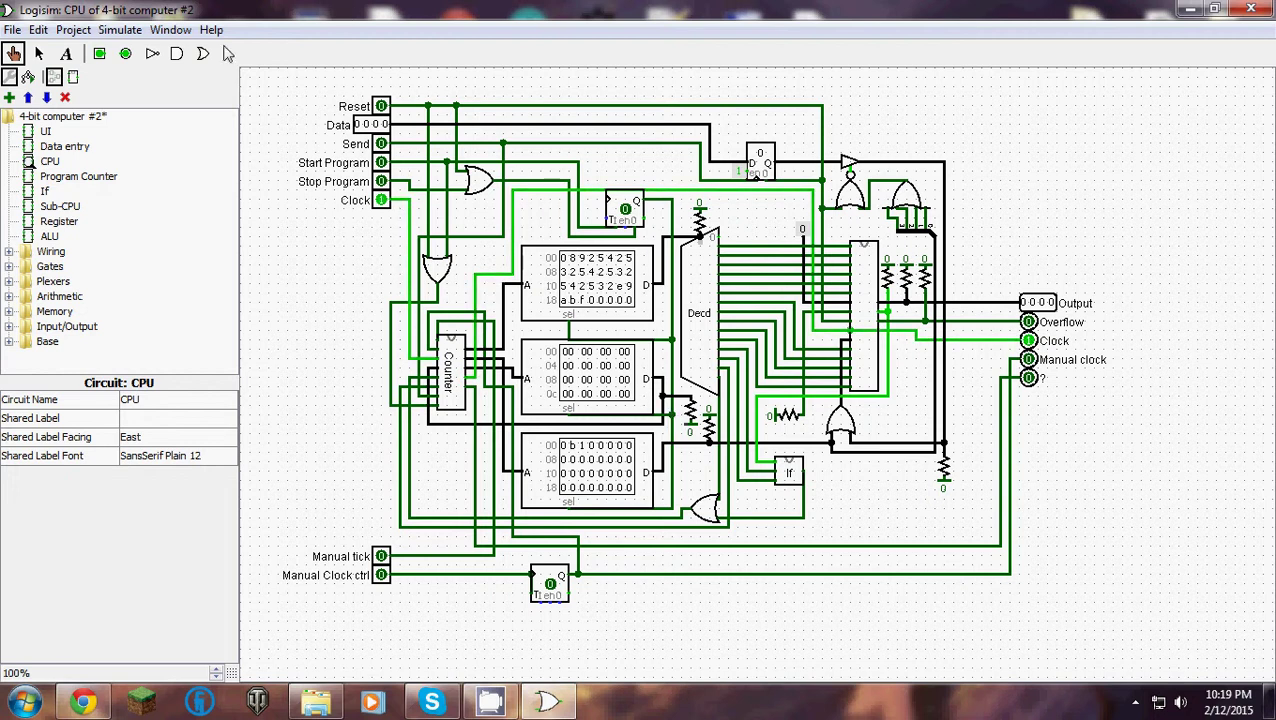
left_click(449, 388)
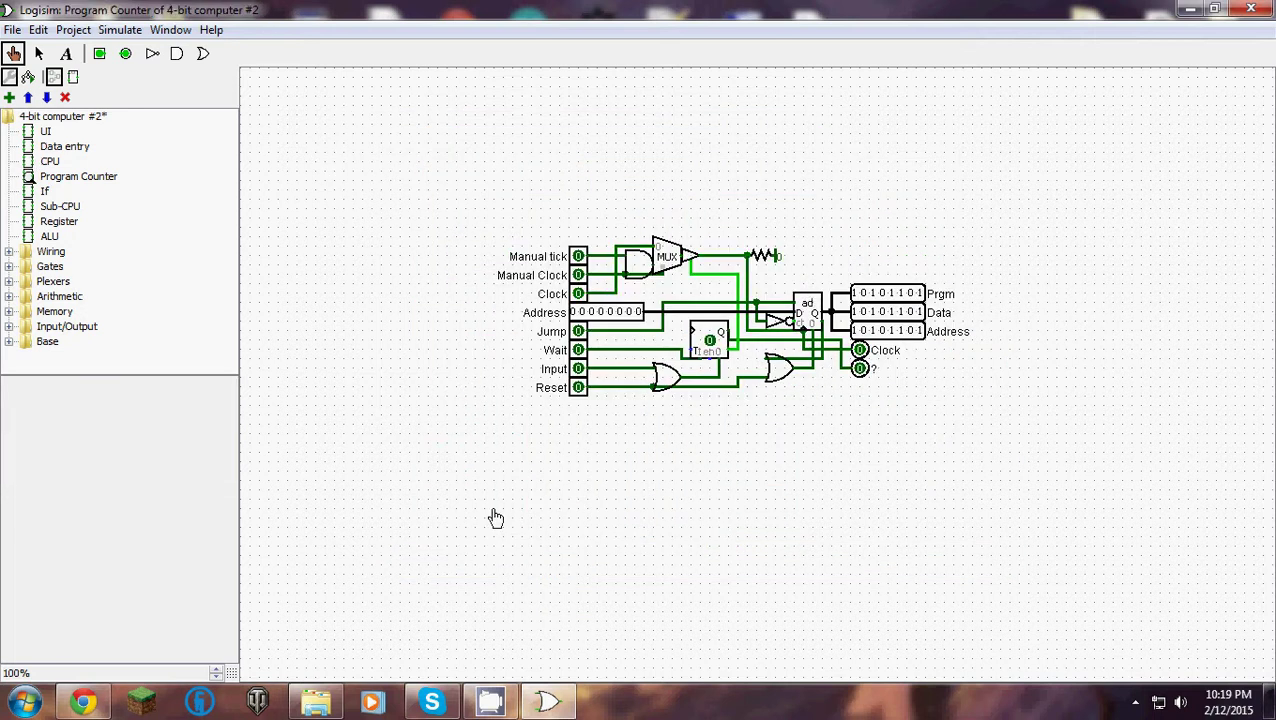
left_click(42, 134)
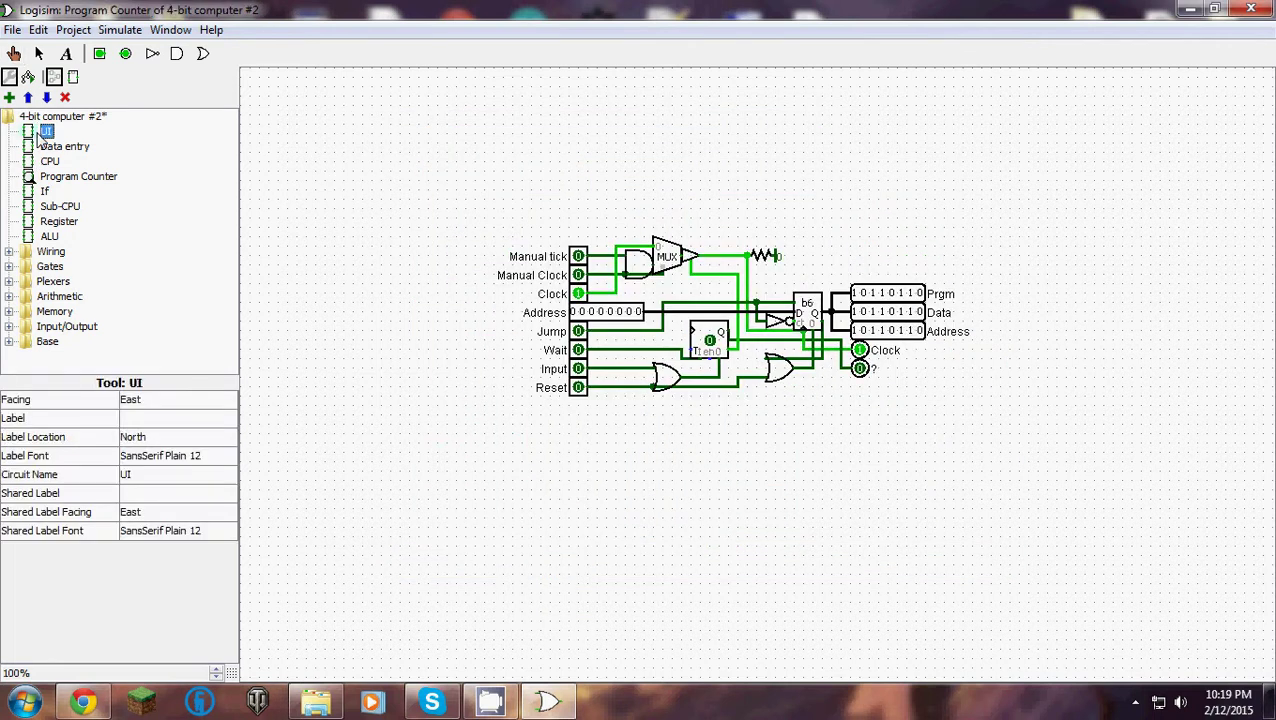
double_click(40, 135)
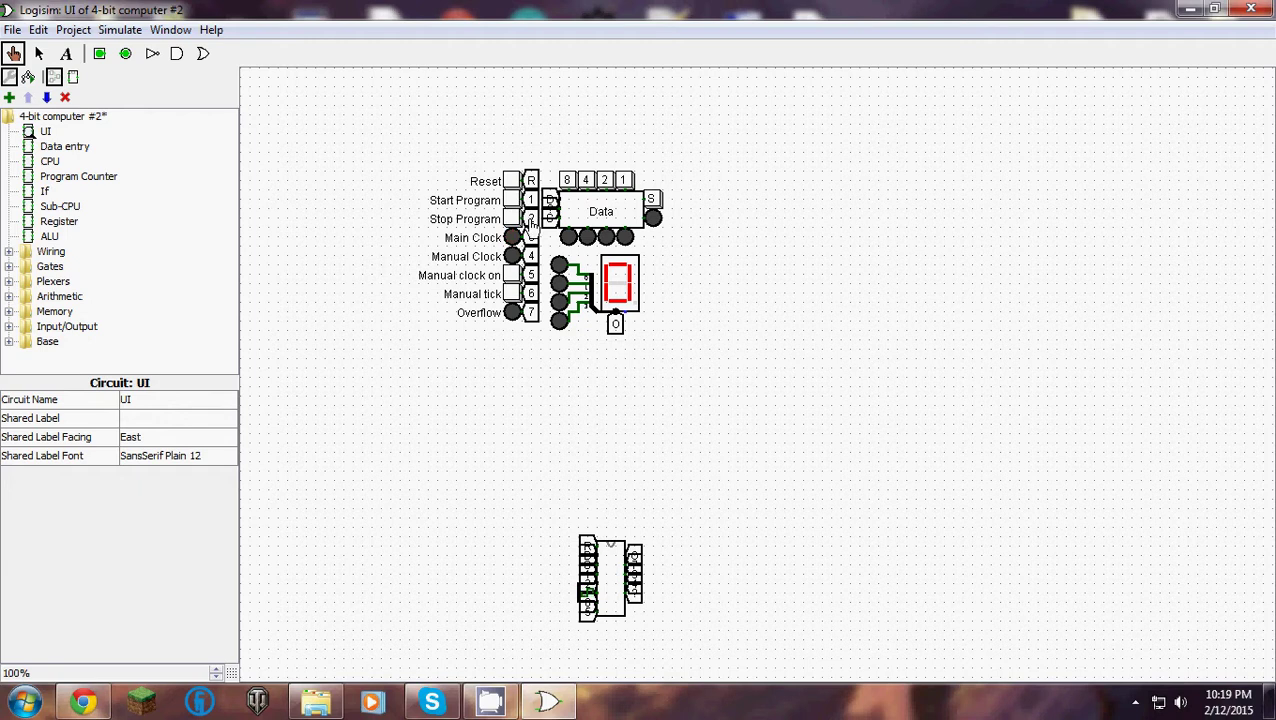
Start the loaded program from the UI and operate the data block's S control repeatedly.
left_click(521, 200)
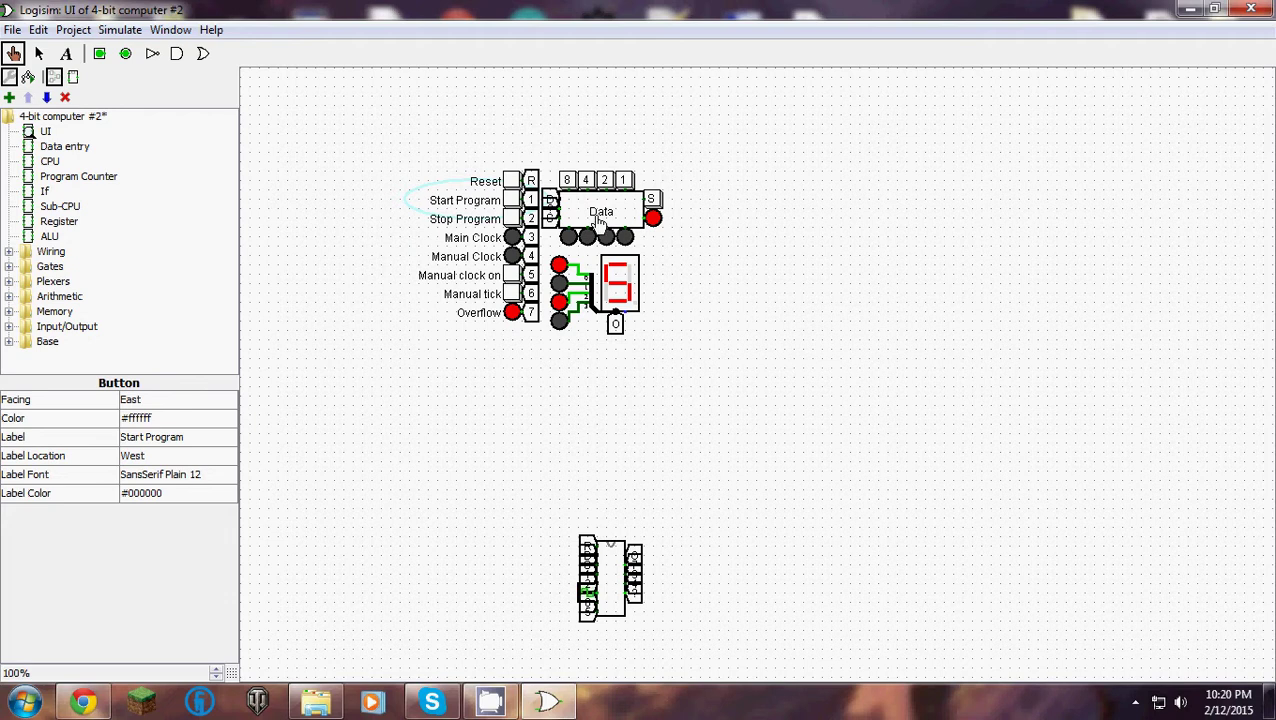
left_click(652, 206)
left_click(652, 199)
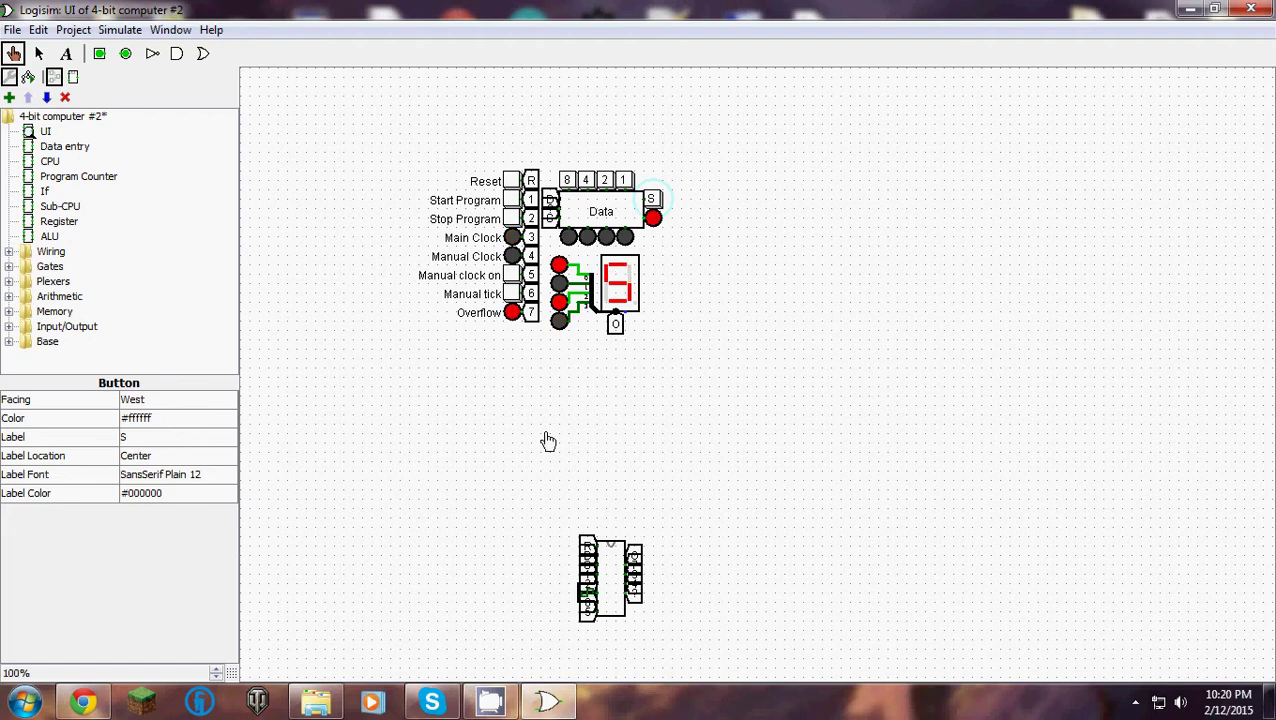
left_click(651, 199)
Check the current position in the CPU's program ROM and return to the UI circuit.
double_click(608, 578)
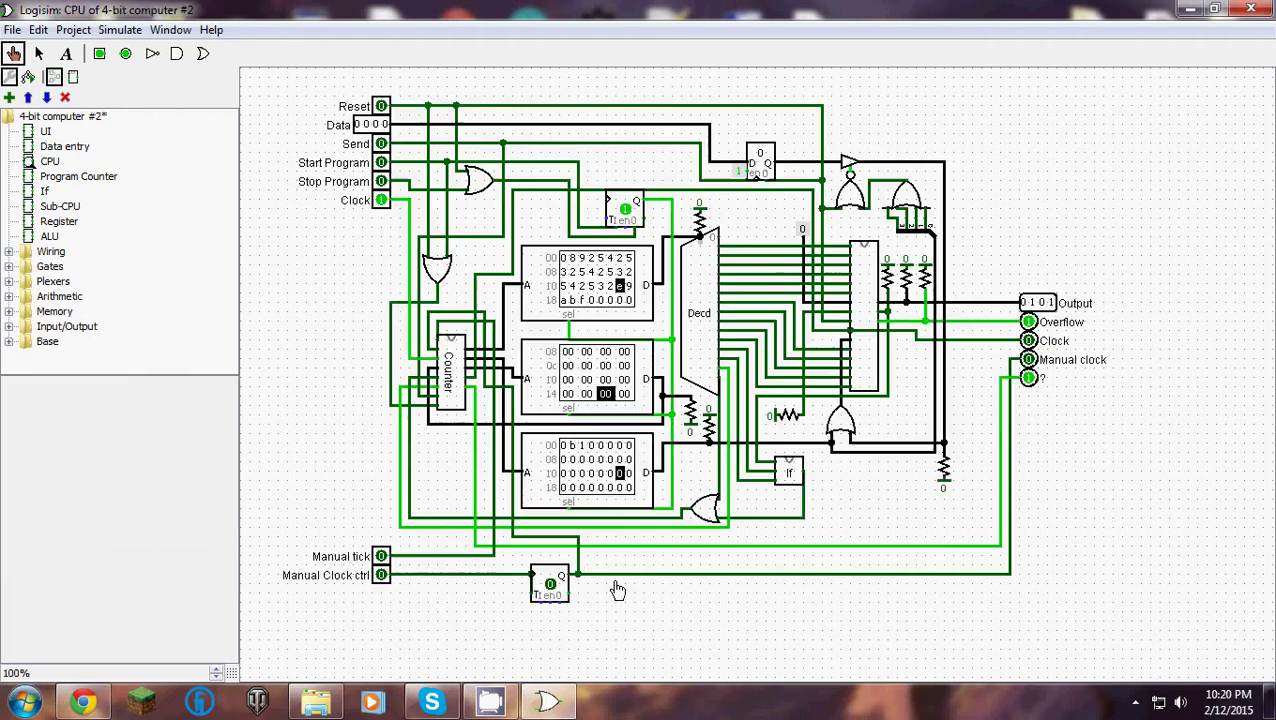
left_click(626, 298)
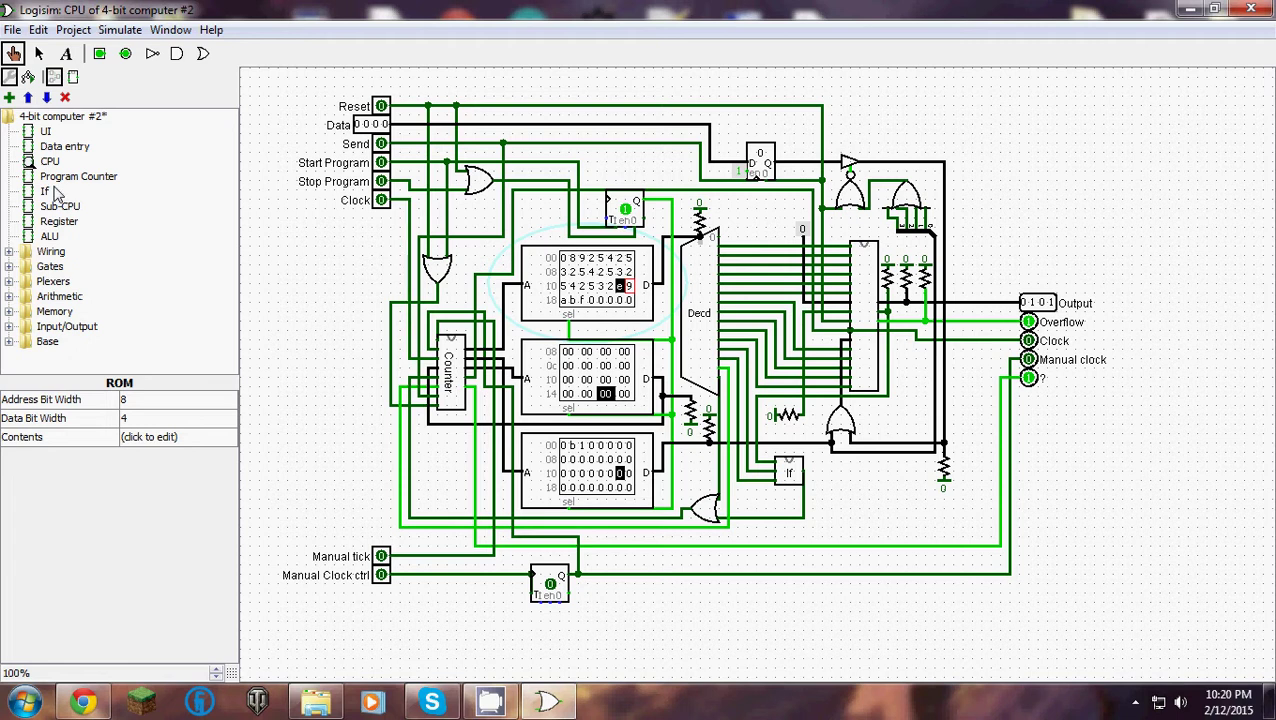
double_click(46, 133)
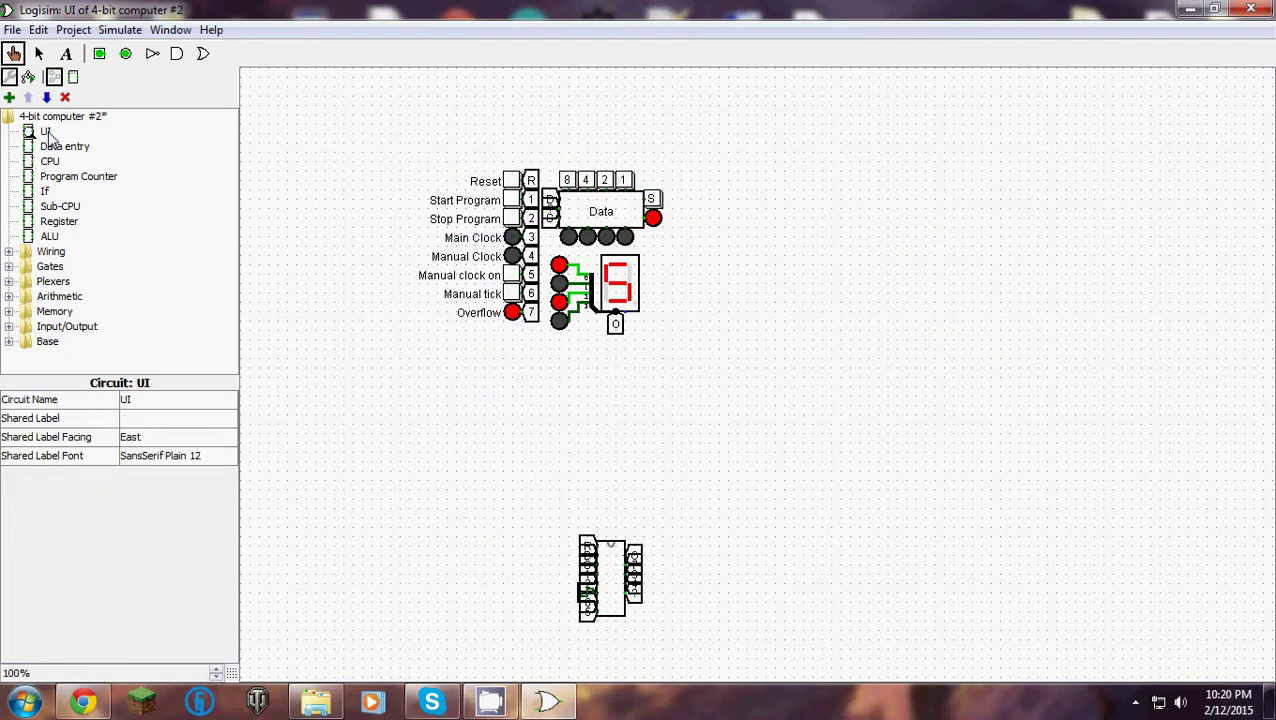
Reset the computer from the UI and open the internals of the CPU chip.
left_click(509, 183)
left_click(609, 579)
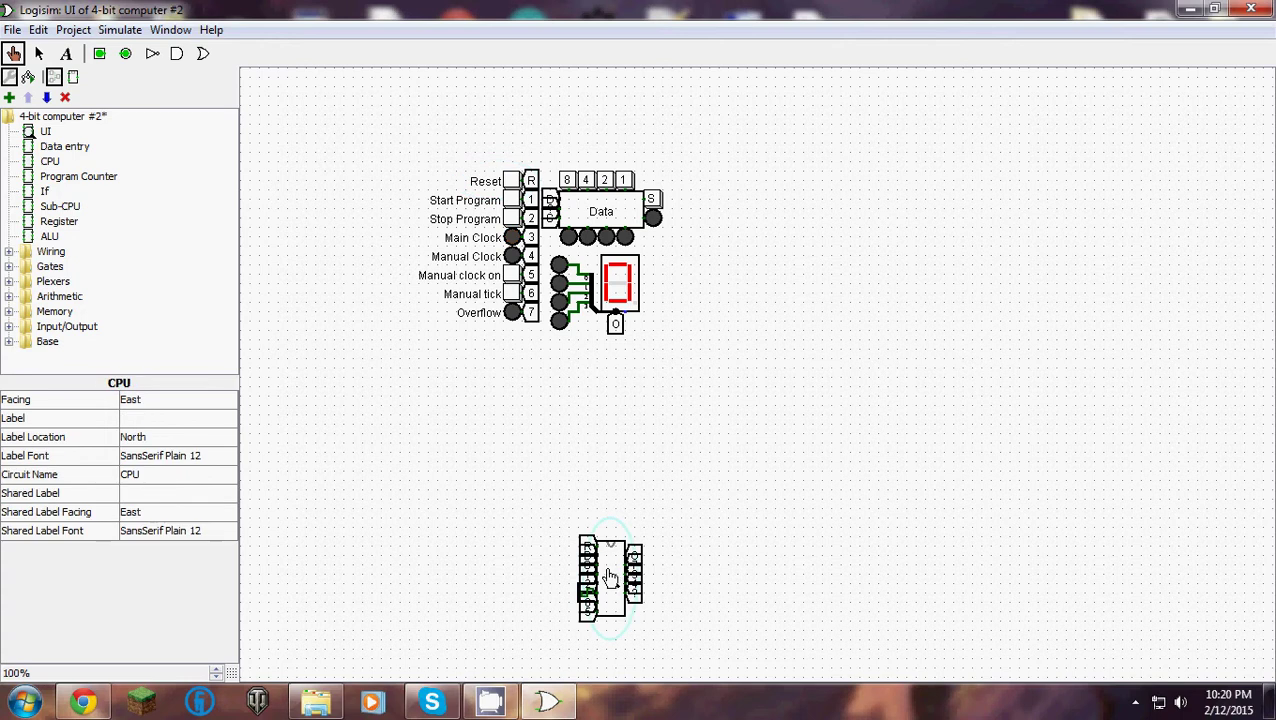
left_click(611, 583)
Load the image gg.img from the guessing game folder into the CPU's upper ROM.
left_click(554, 283)
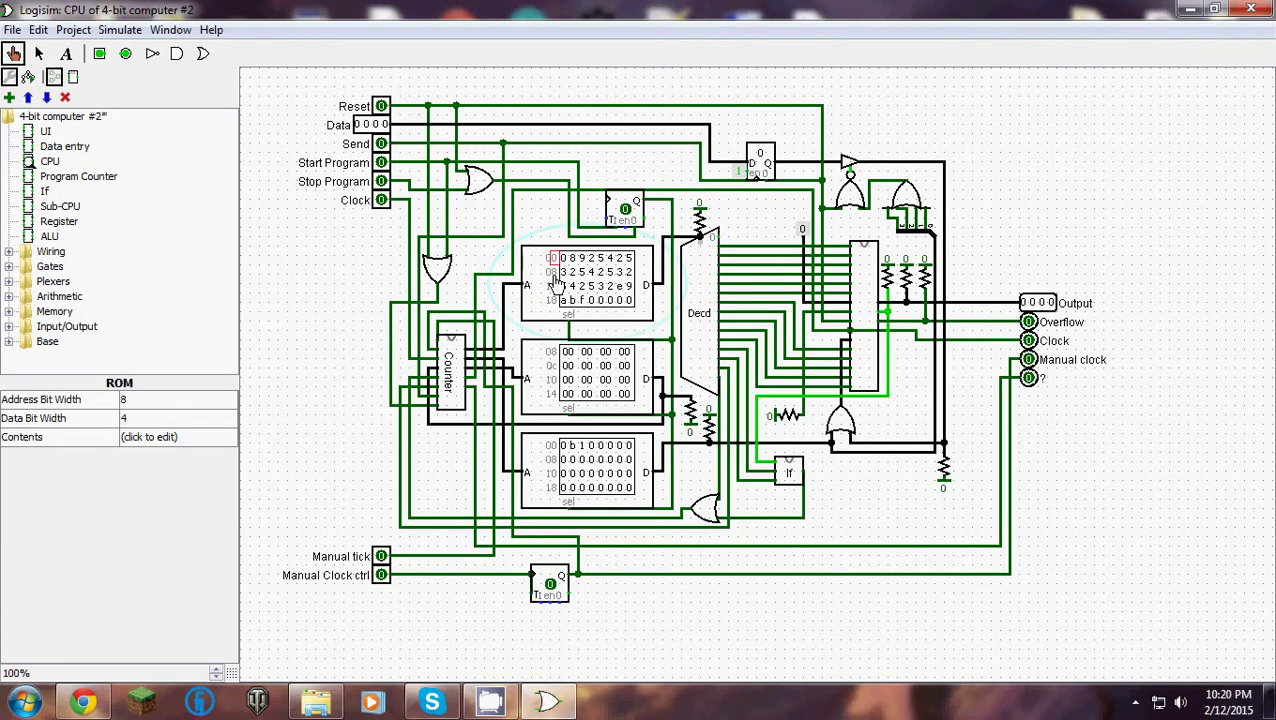
right_click(553, 281)
left_click(592, 385)
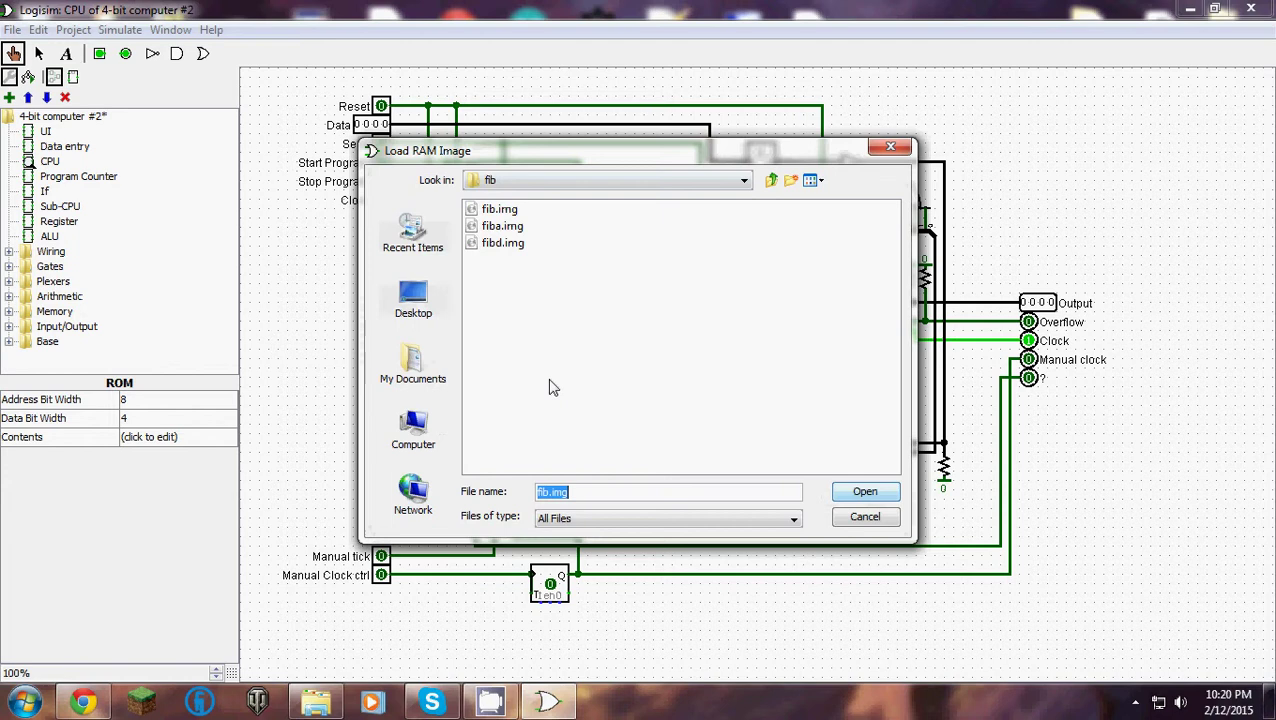
left_click(557, 180)
scroll(590, 230, "up", 1)
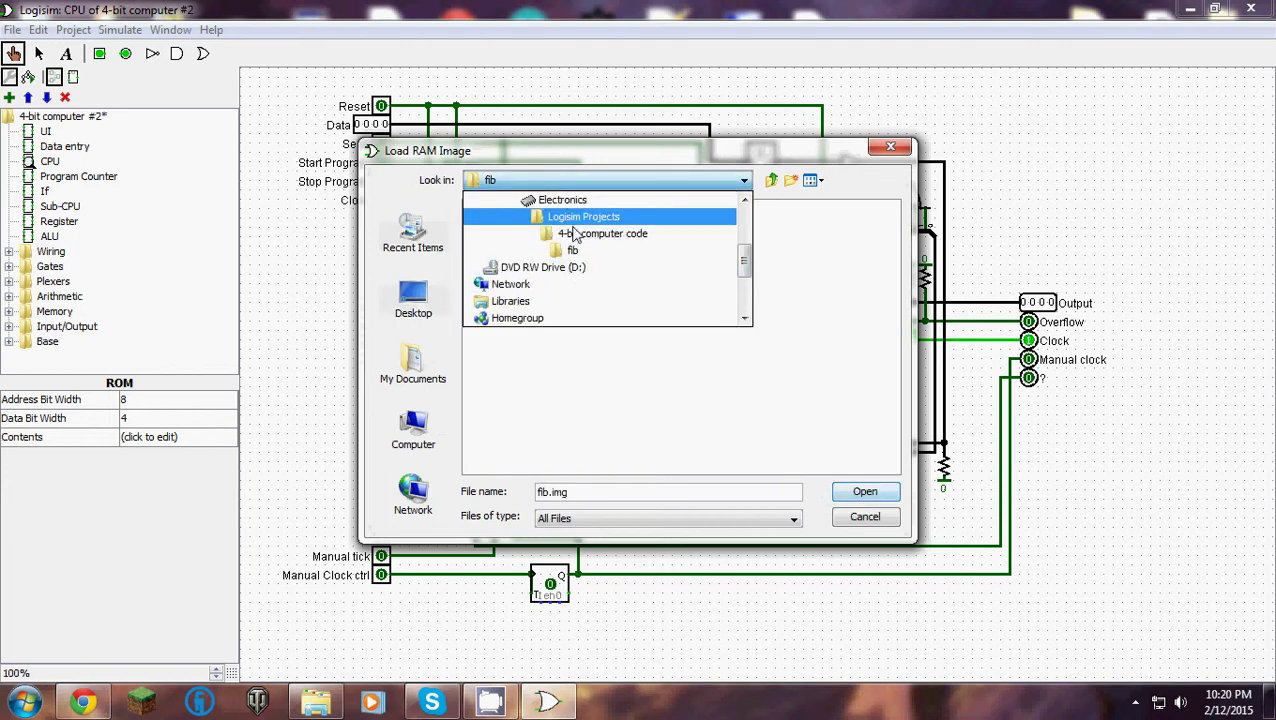
left_click(577, 240)
double_click(510, 226)
left_click(500, 209)
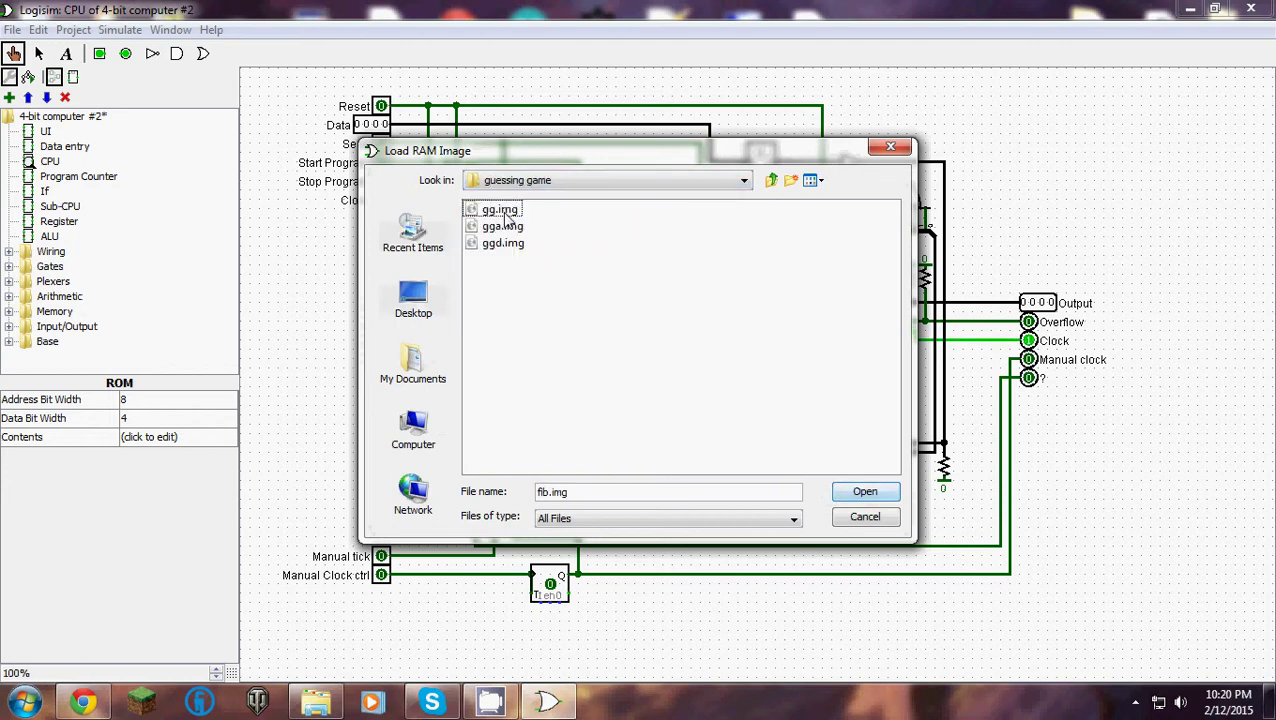
left_click(866, 492)
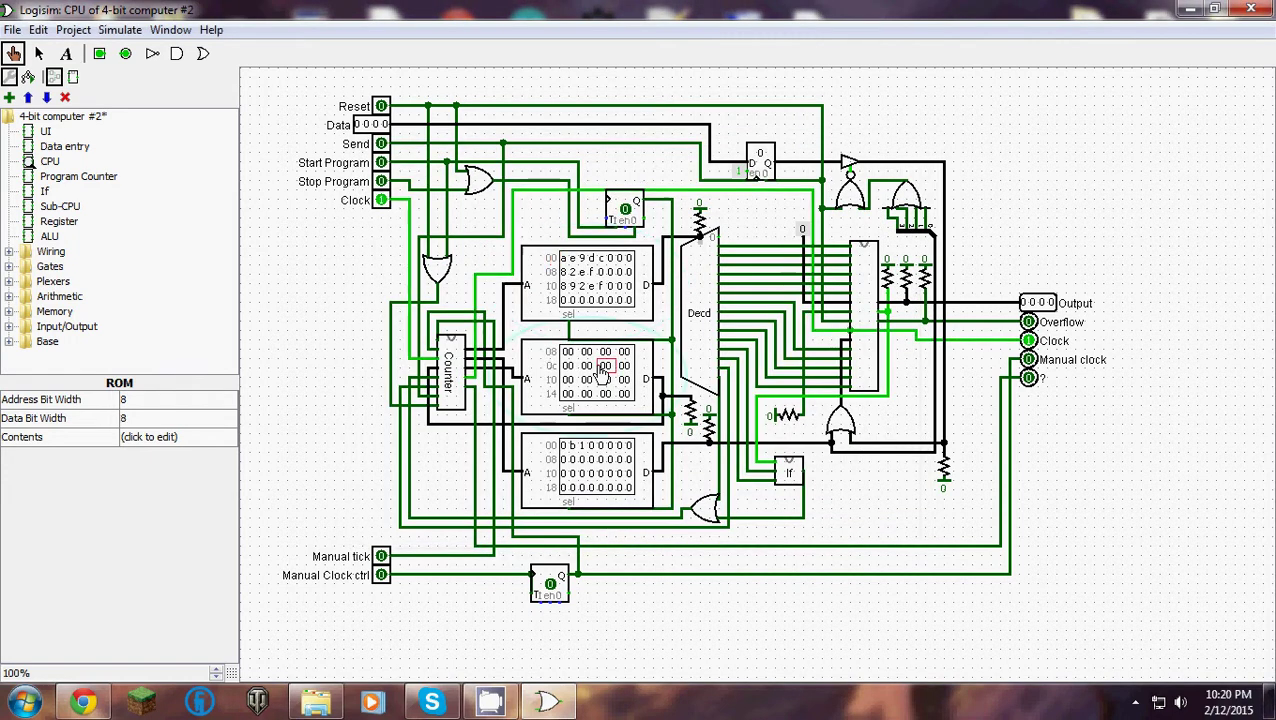
Load the image gga.img from the guessing game folder into the CPU's middle ROM.
right_click(573, 393)
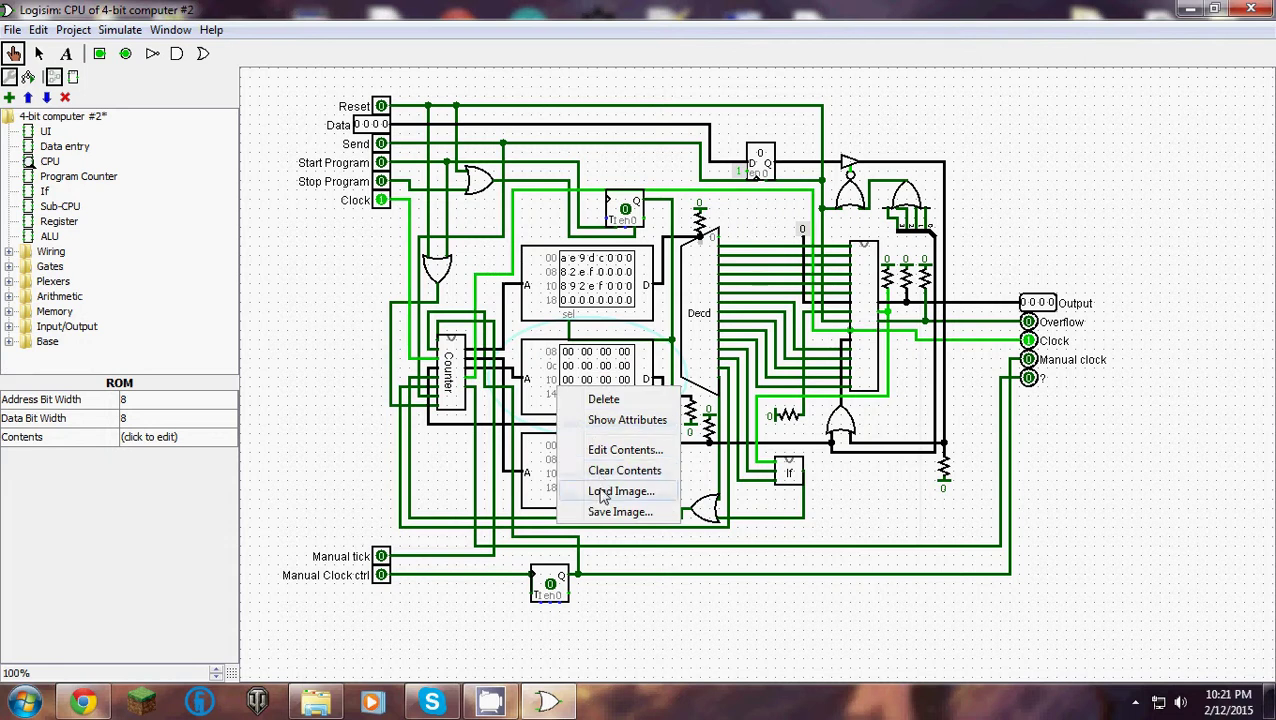
left_click(600, 490)
left_click(600, 180)
scroll(570, 270, "up", 2)
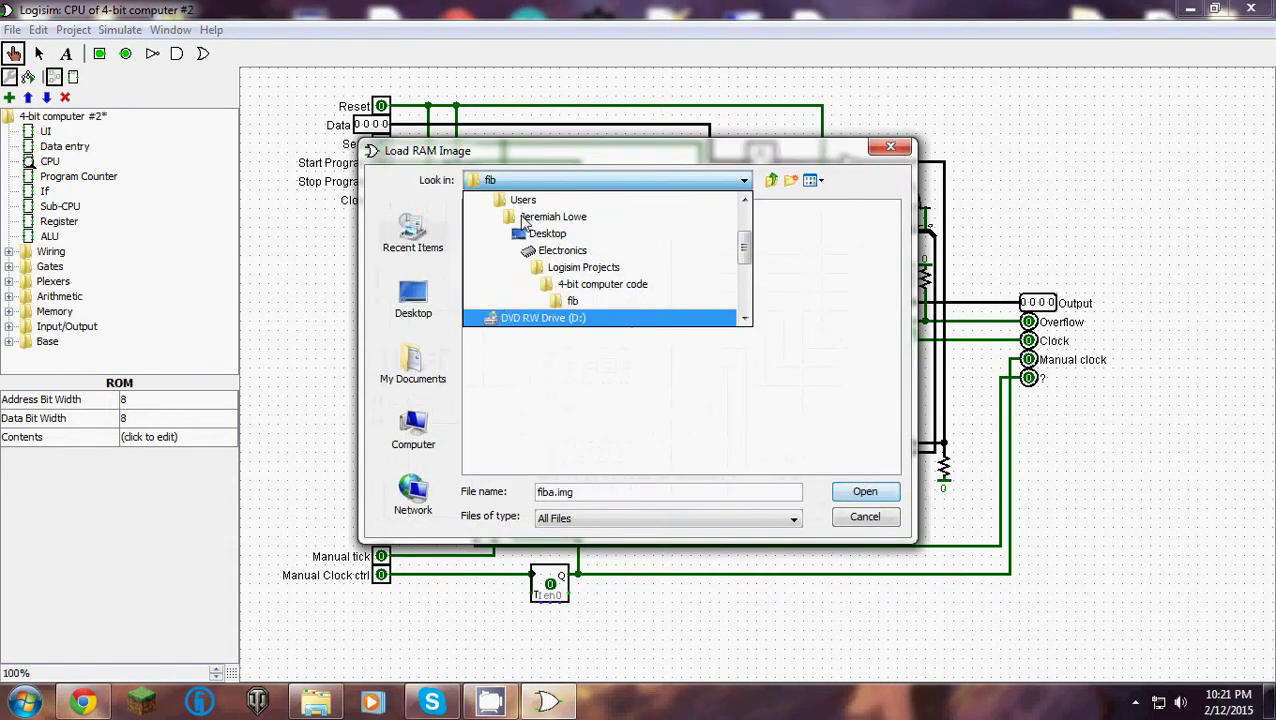
left_click(592, 285)
left_click(520, 226)
left_click(525, 228)
double_click(478, 226)
left_click(503, 226)
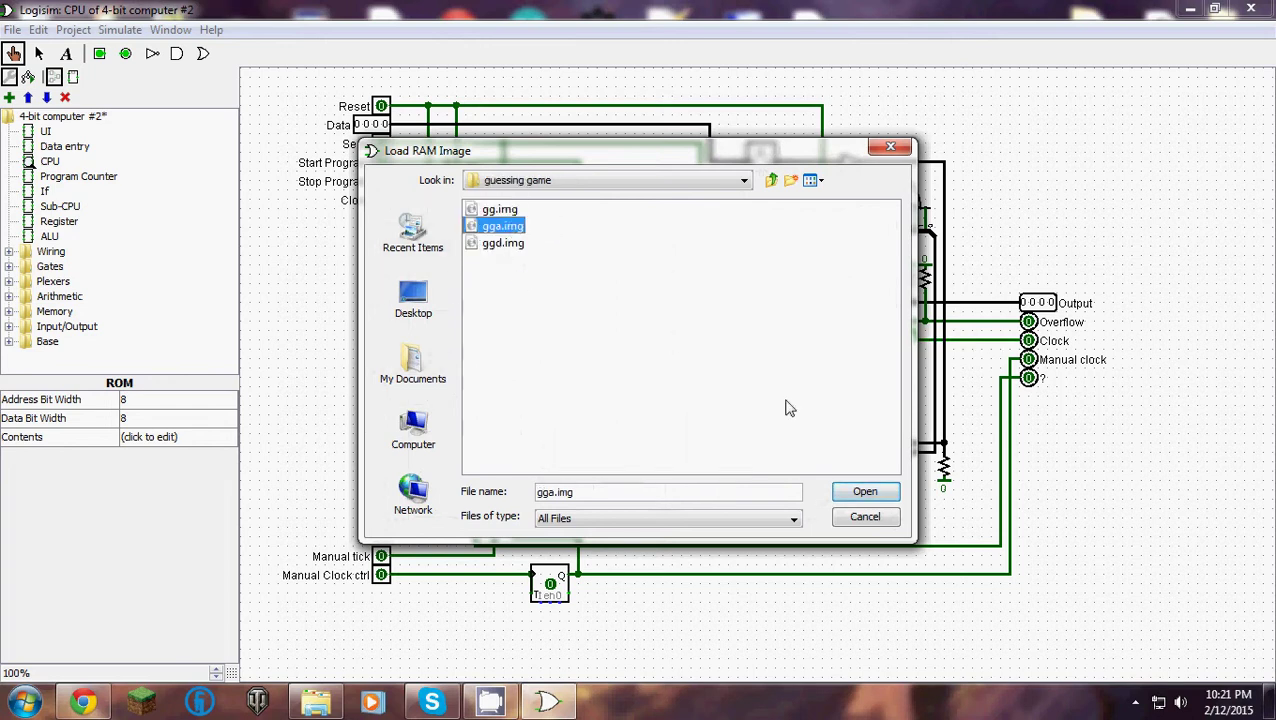
left_click(851, 489)
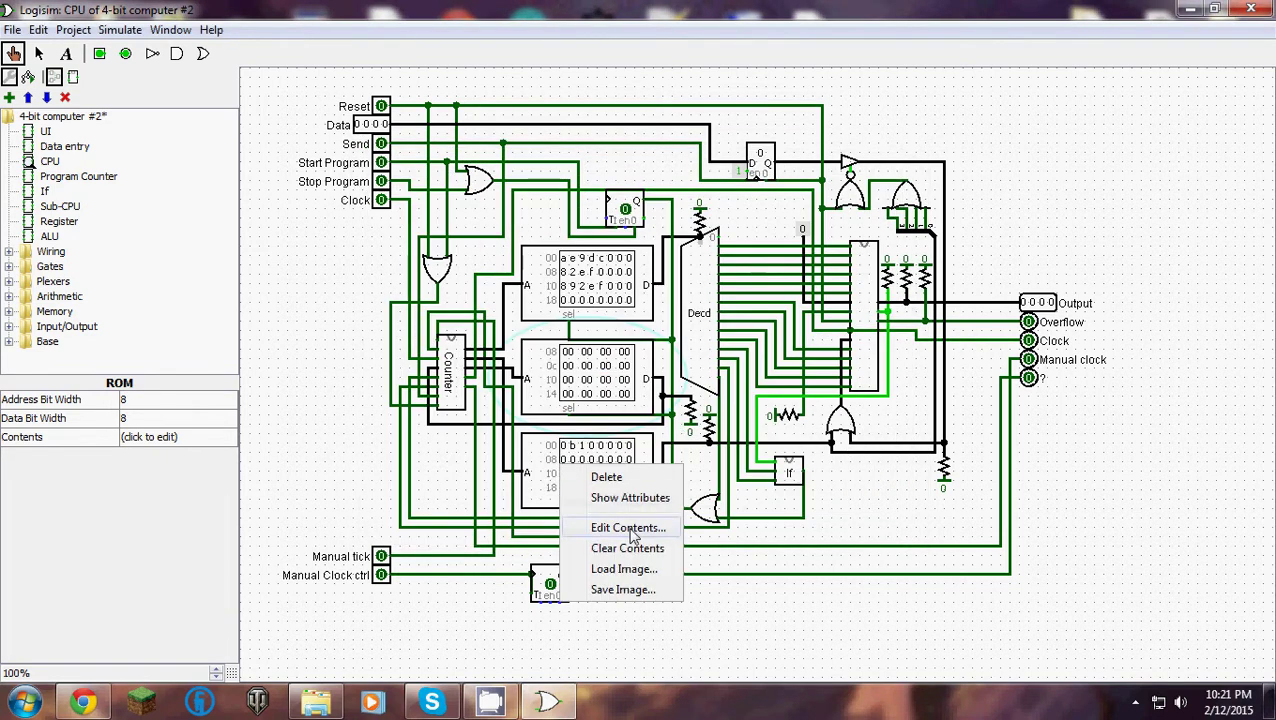
left_click(631, 535)
left_click(114, 299)
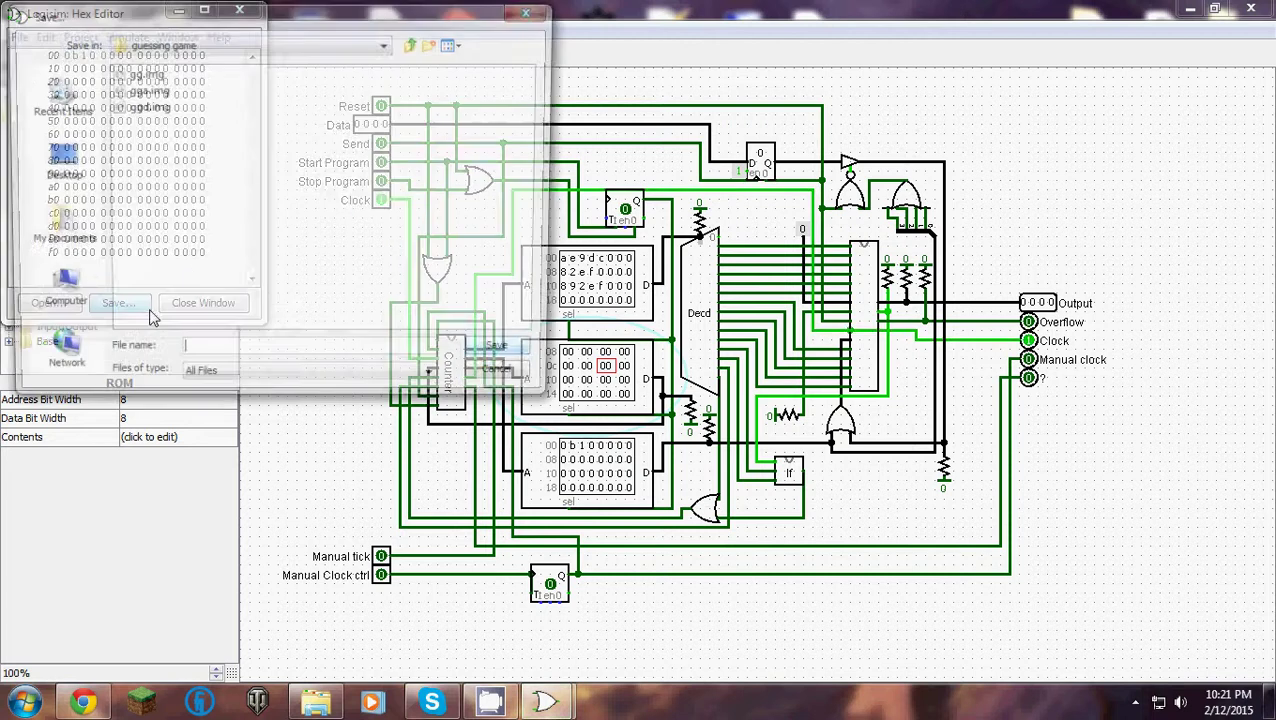
left_click(482, 385)
left_click(205, 303)
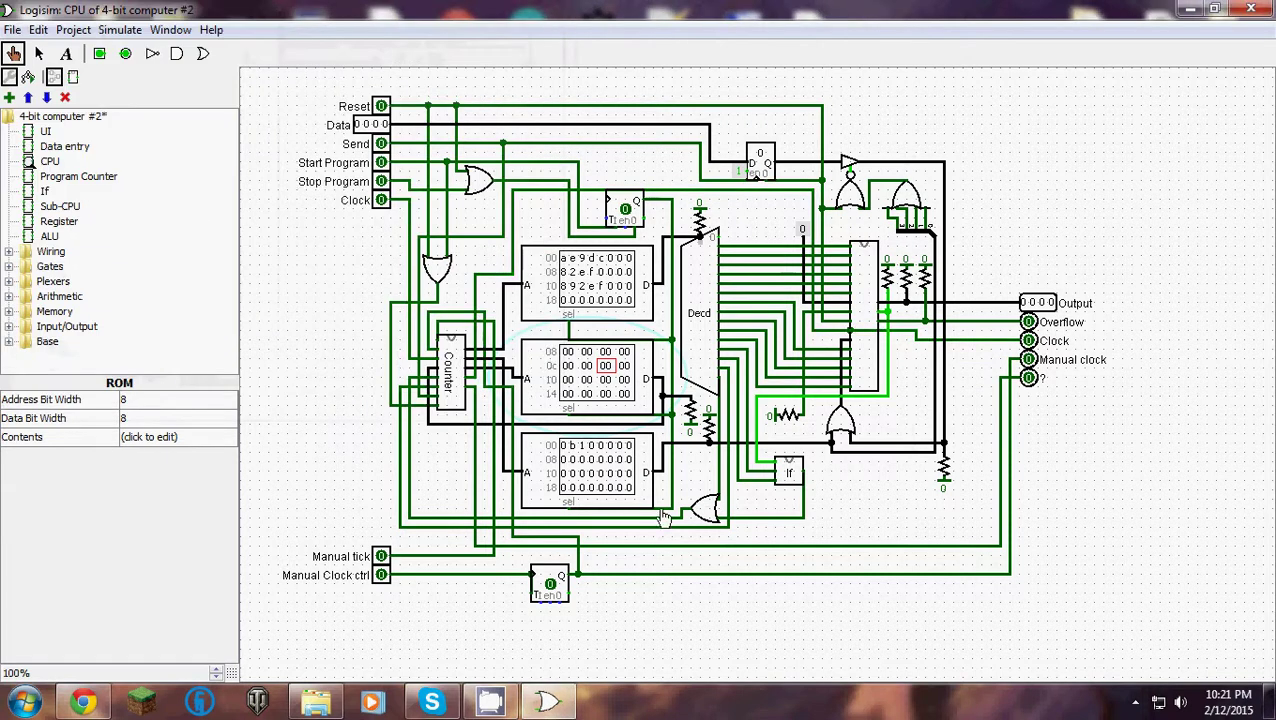
Load the image ggd.img from the guessing game folder into the CPU's lower ROM.
right_click(604, 480)
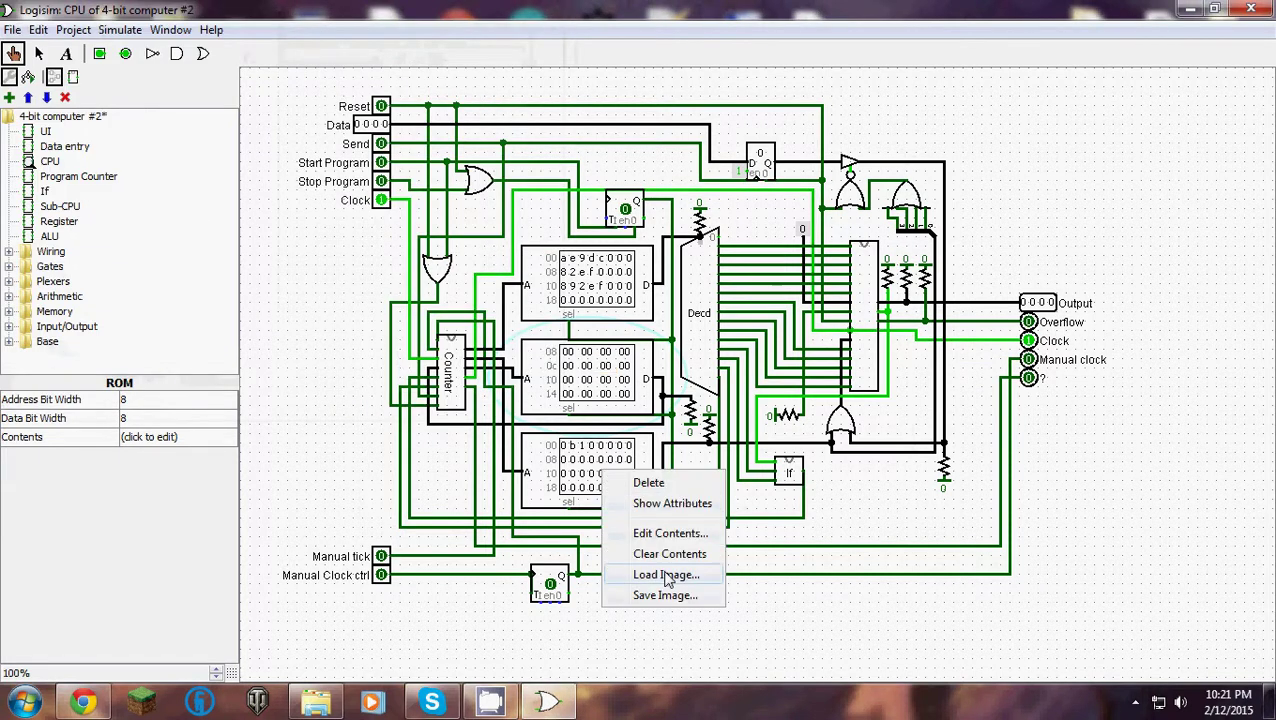
left_click(668, 575)
left_click(482, 180)
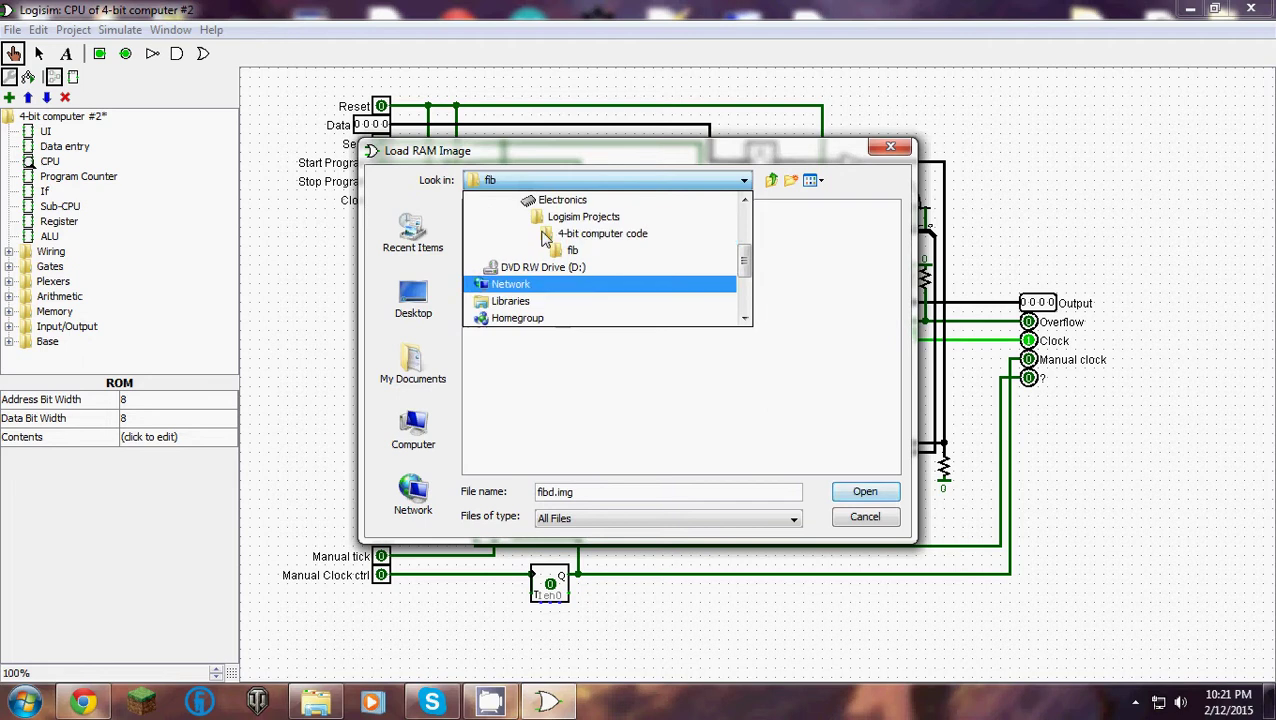
left_click(543, 237)
double_click(505, 226)
left_click(502, 243)
left_click(864, 492)
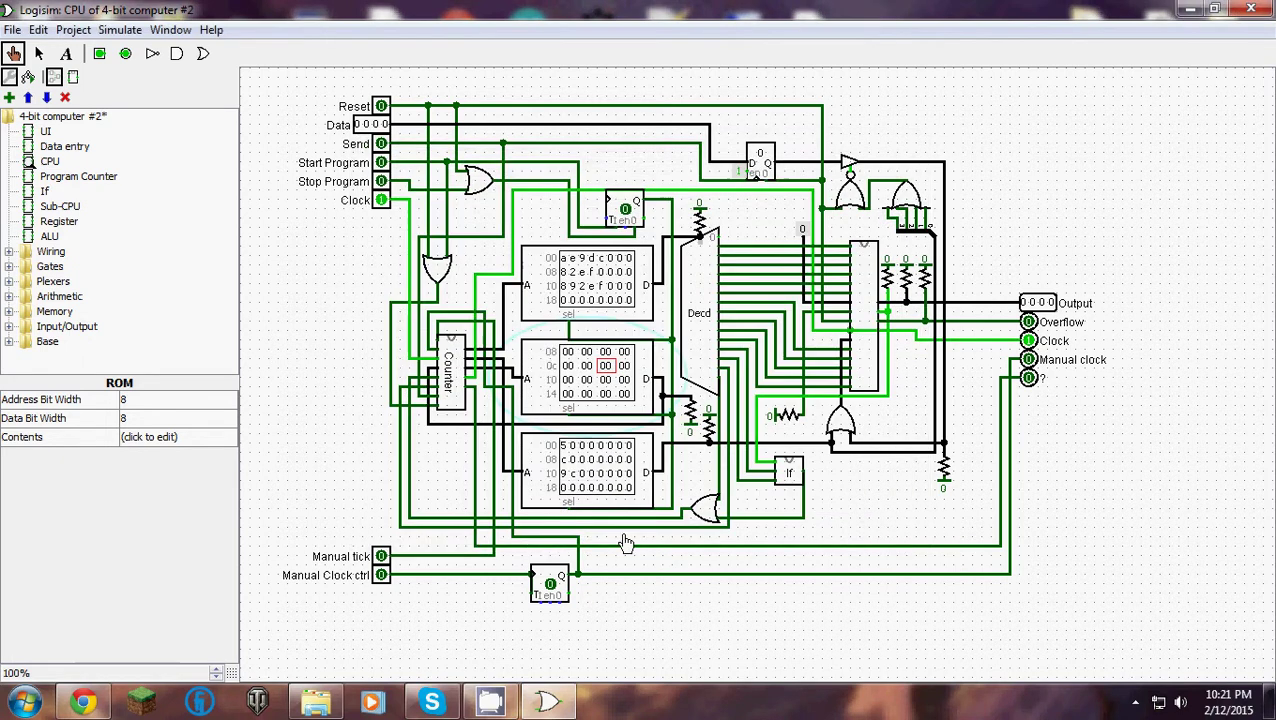
Close the Electronics folder window behind Logisim and return to the CPU circuit.
left_click(556, 488)
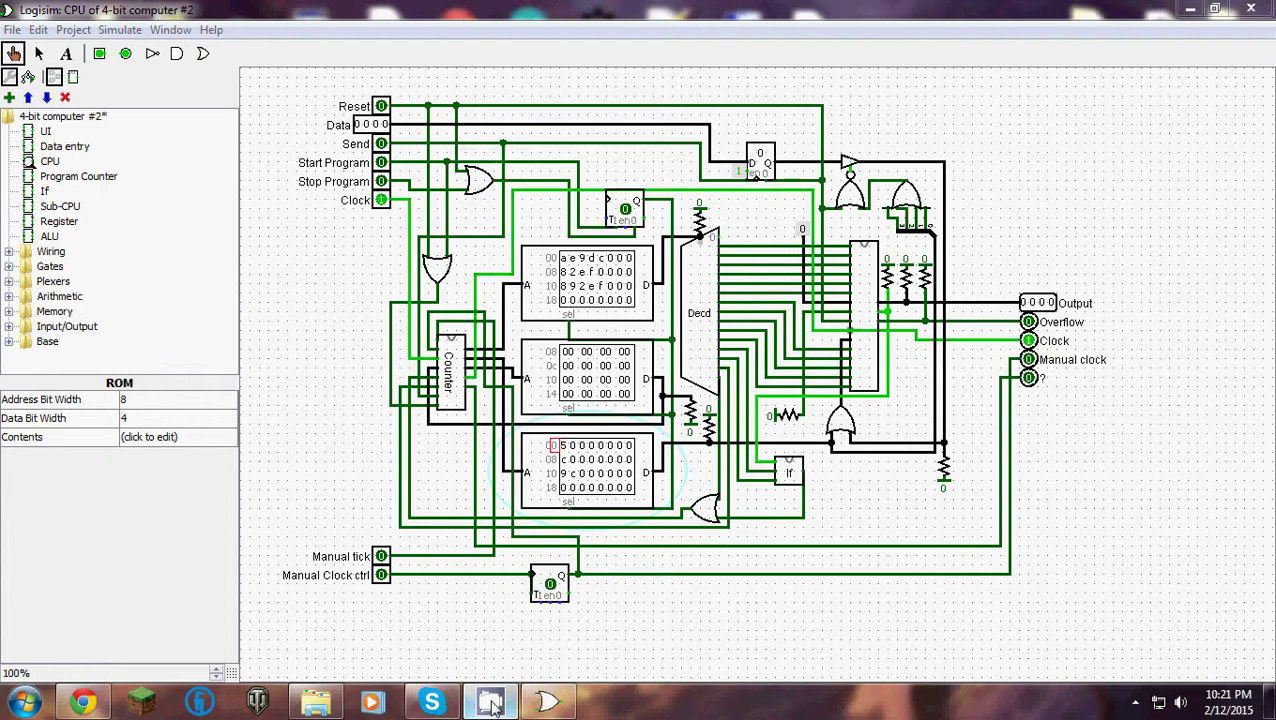
left_click(1189, 8)
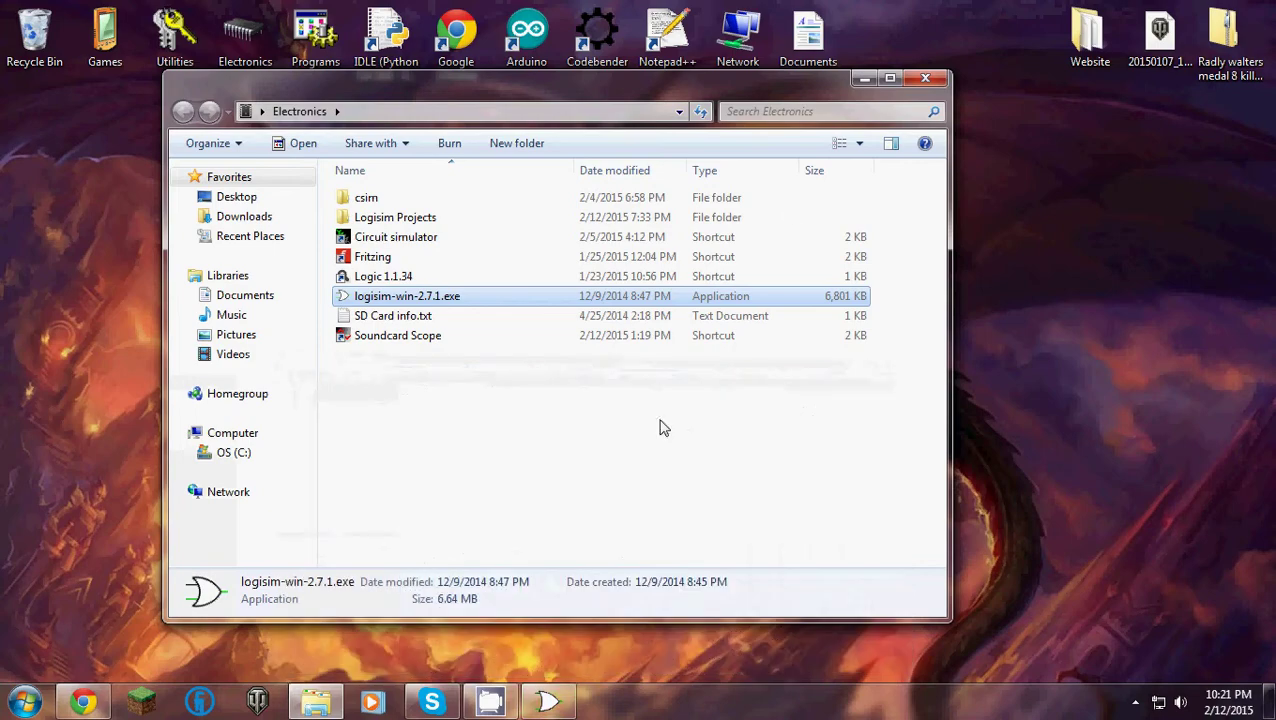
left_click(925, 80)
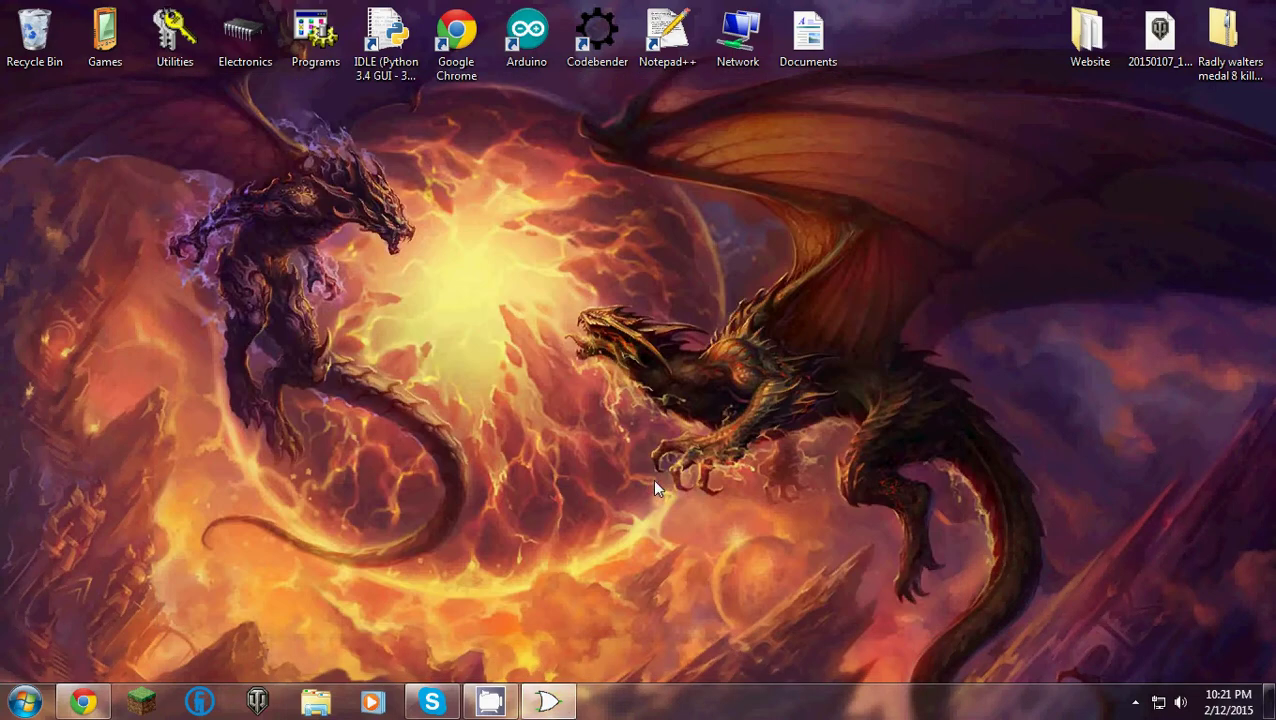
left_click(490, 701)
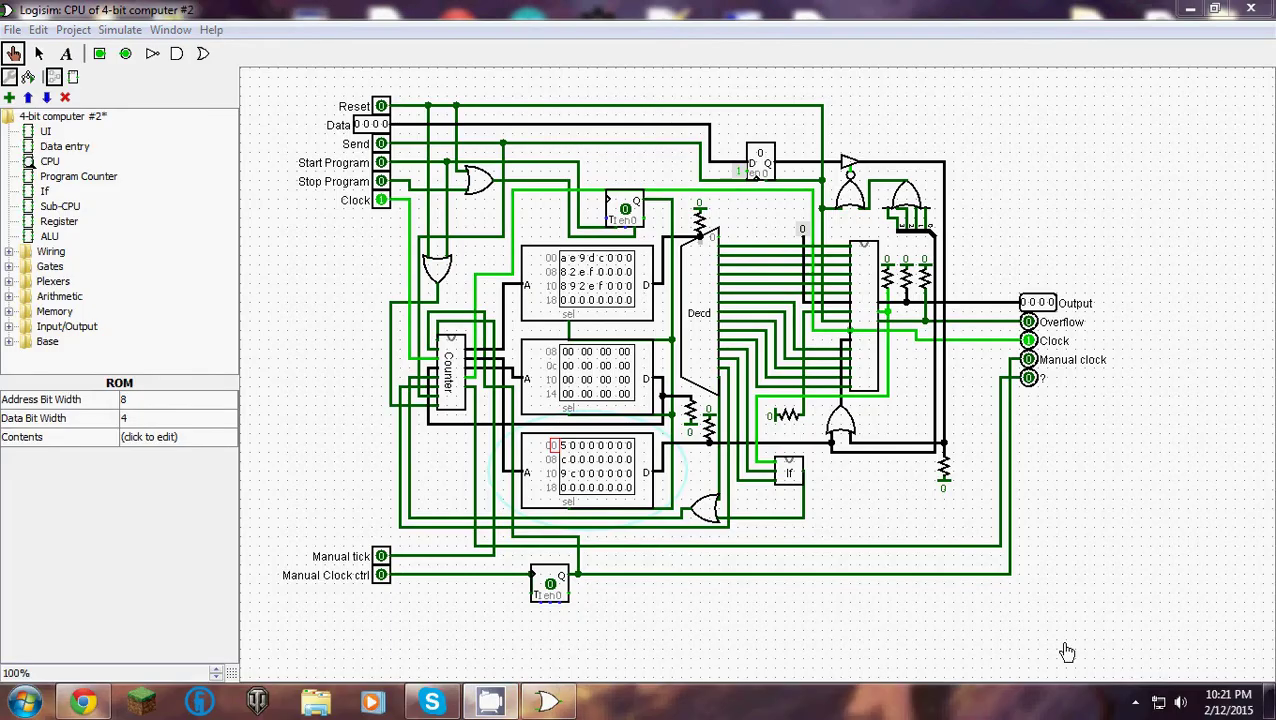
left_click(1136, 703)
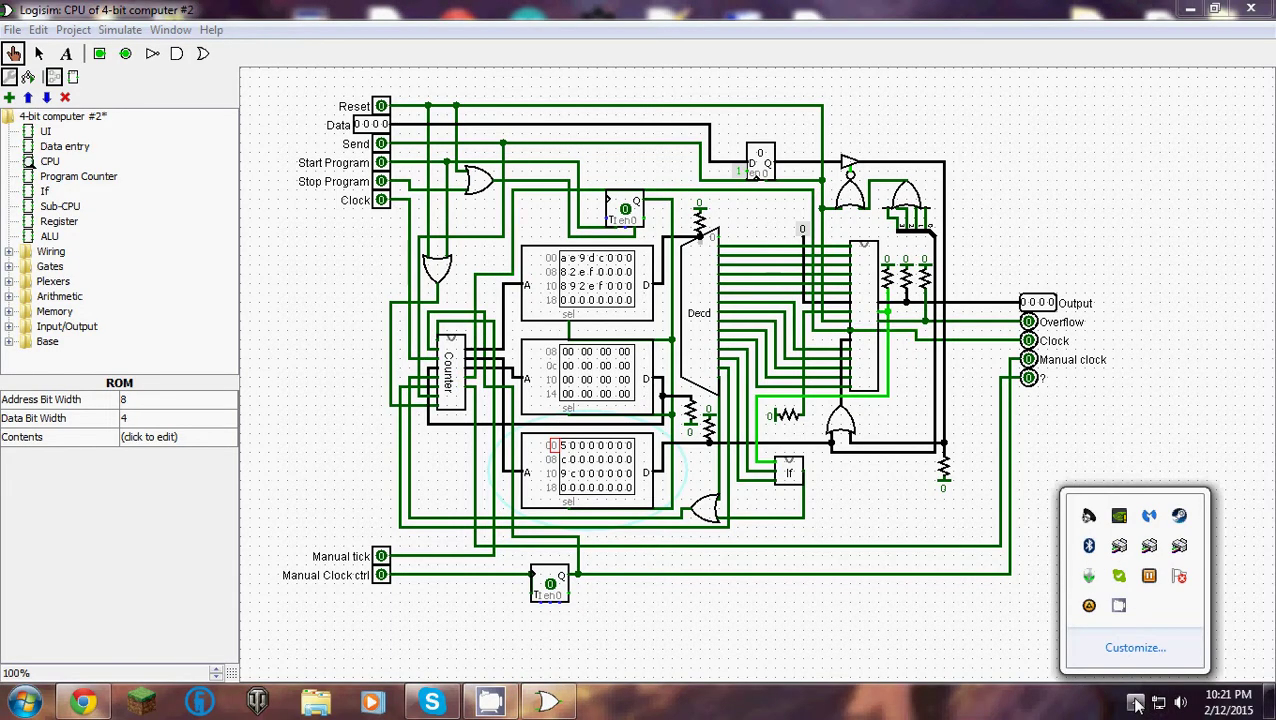
right_click(1119, 606)
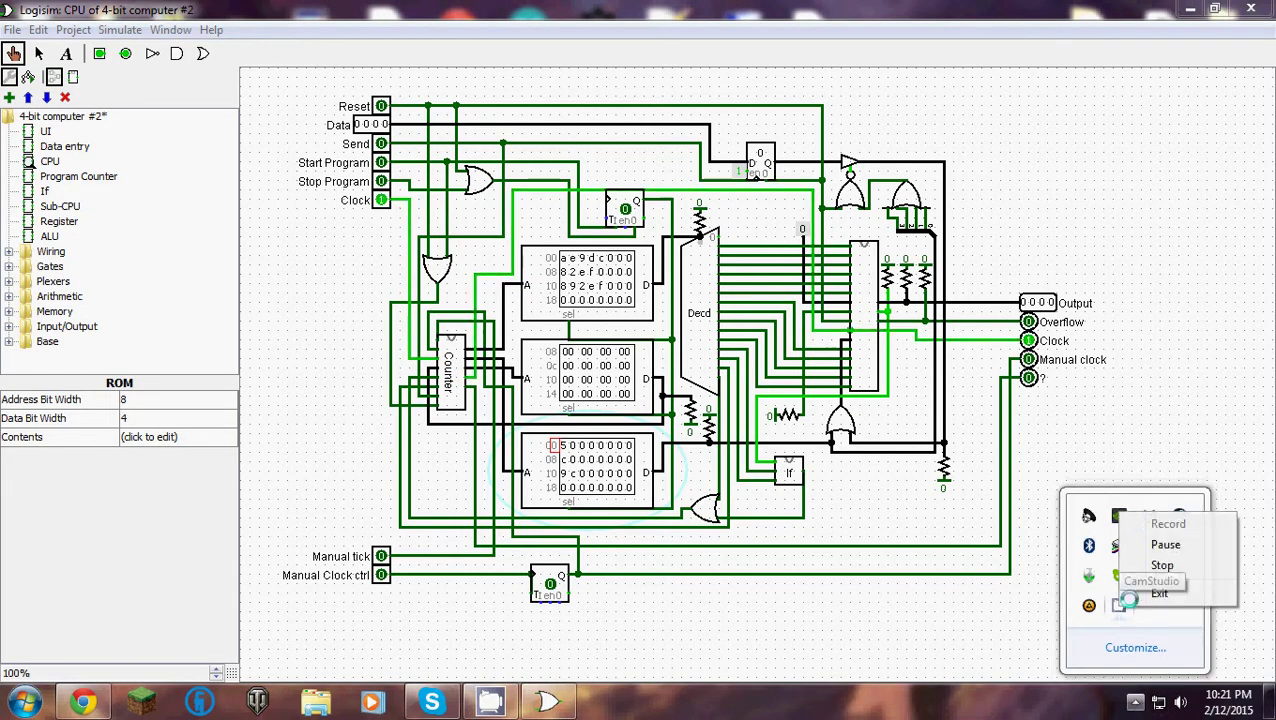
left_click(906, 606)
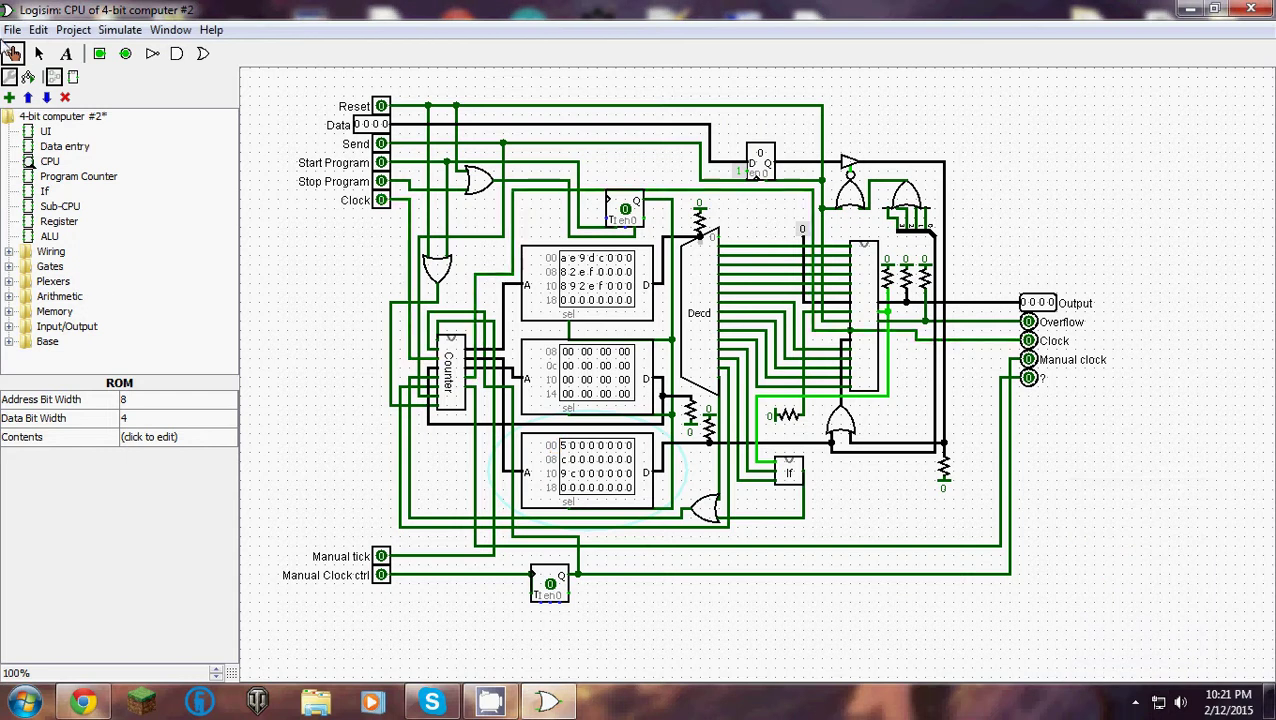
Reset the simulation from the UI circuit and start the guessing game program.
double_click(24, 131)
left_click(119, 29)
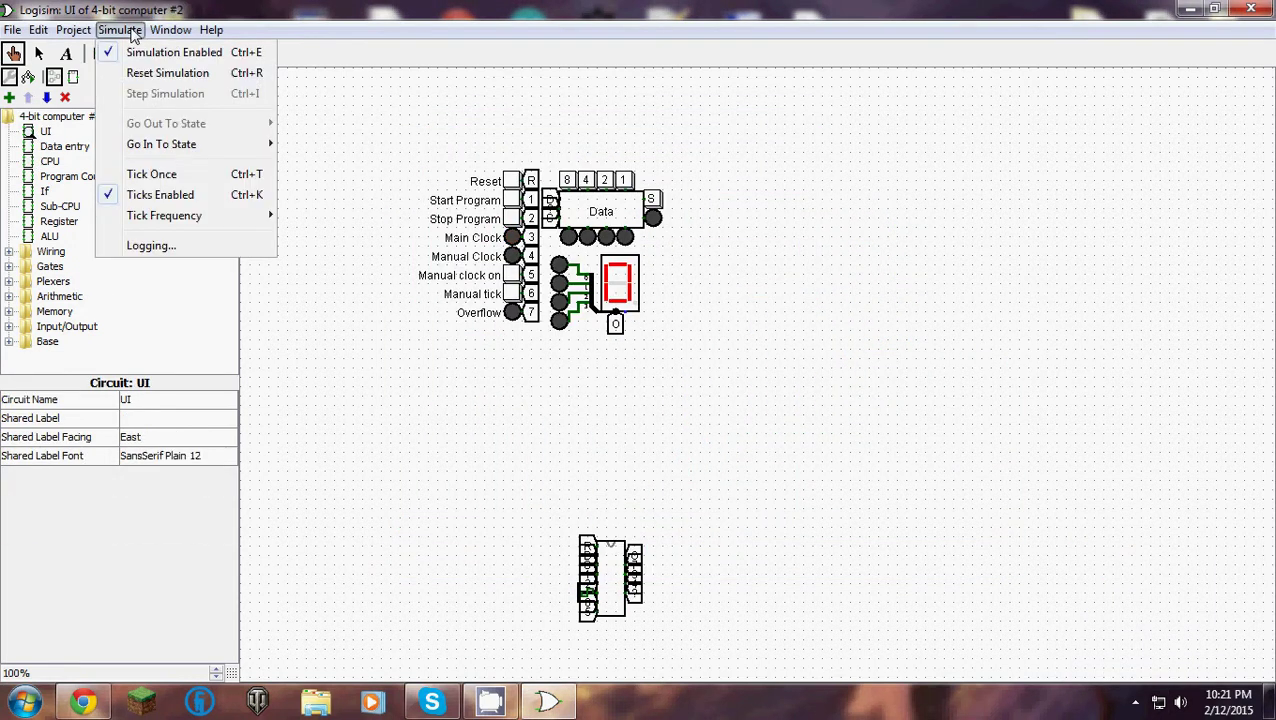
left_click(122, 74)
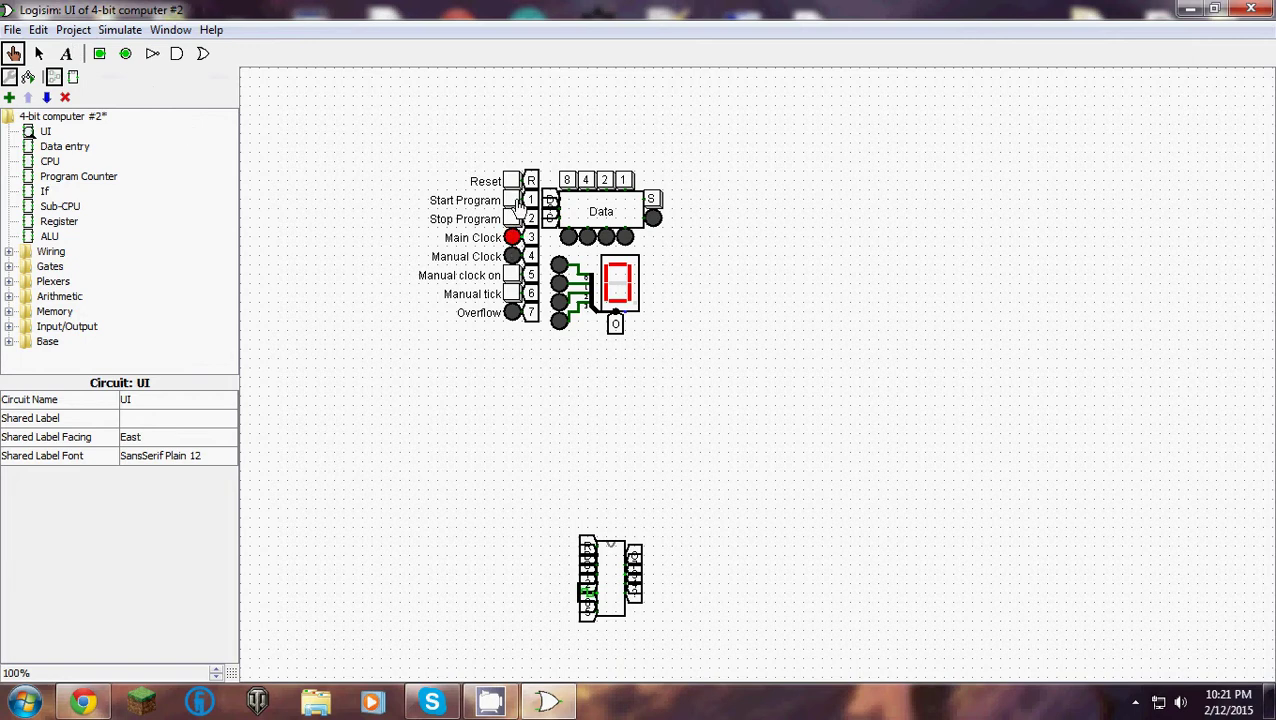
left_click(513, 201)
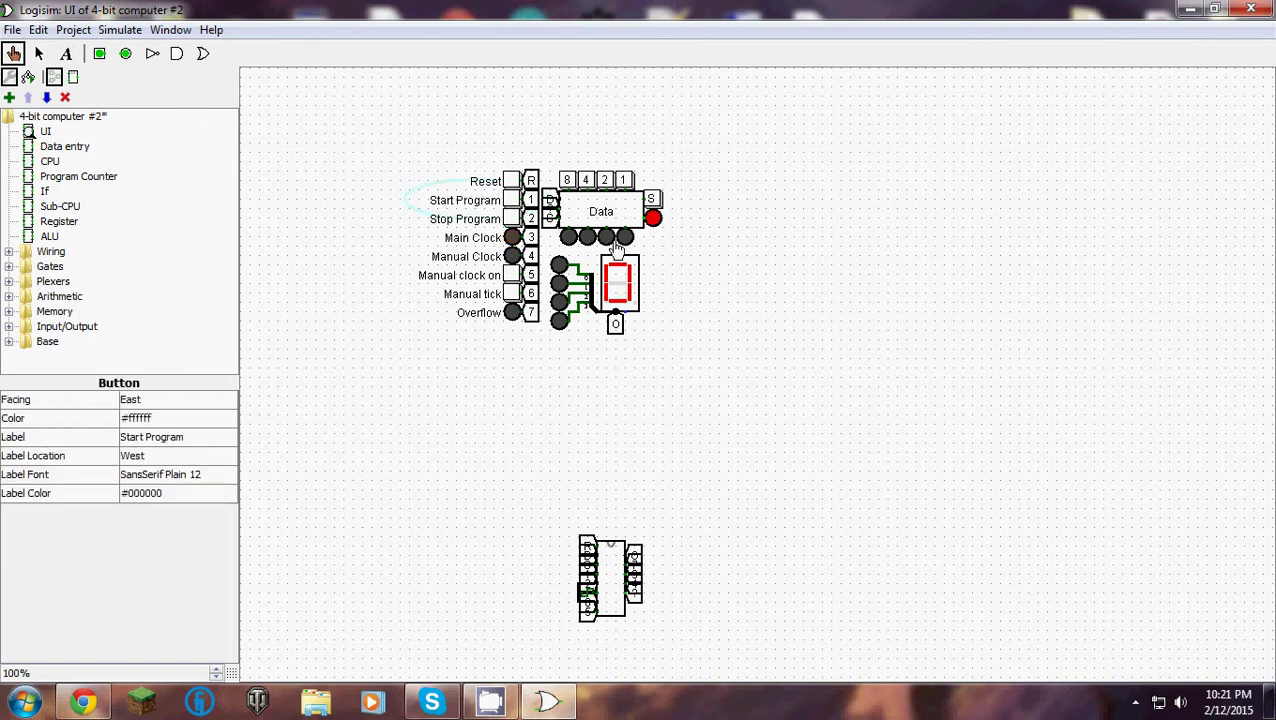
Enter the guess 10 with data bits 8 and 2 and send it.
left_click(604, 180)
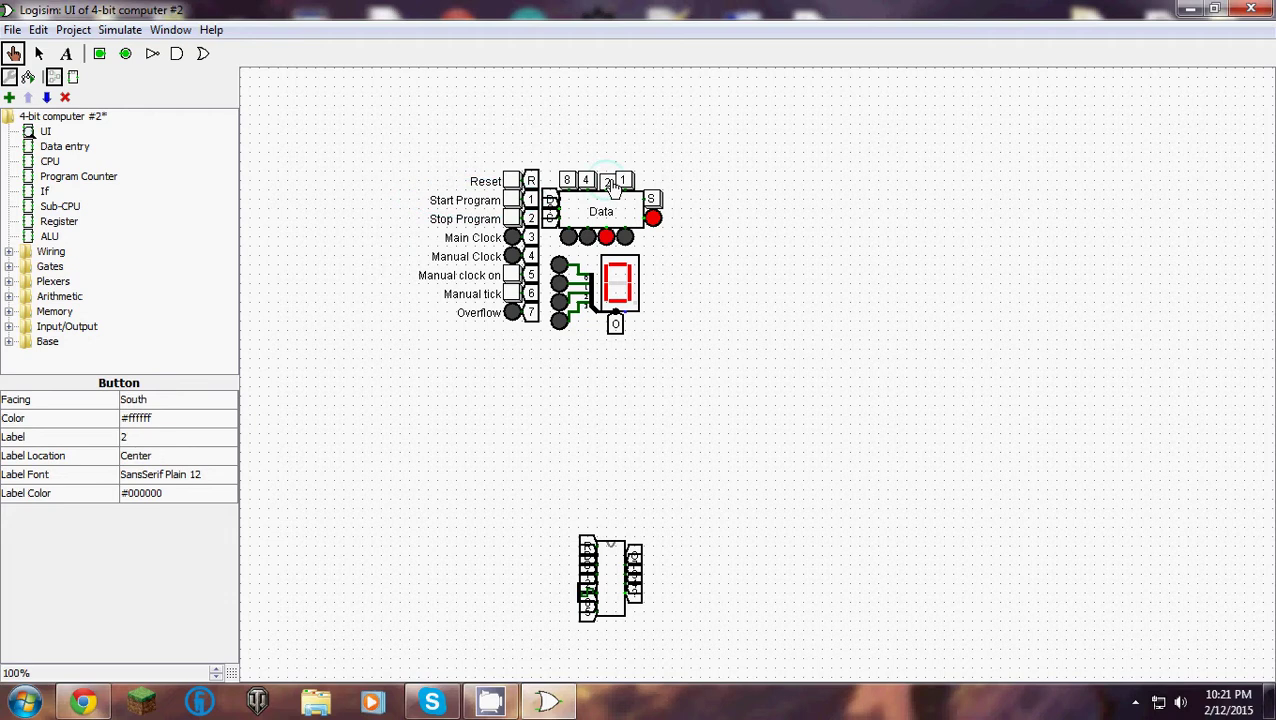
left_click(566, 180)
left_click(651, 200)
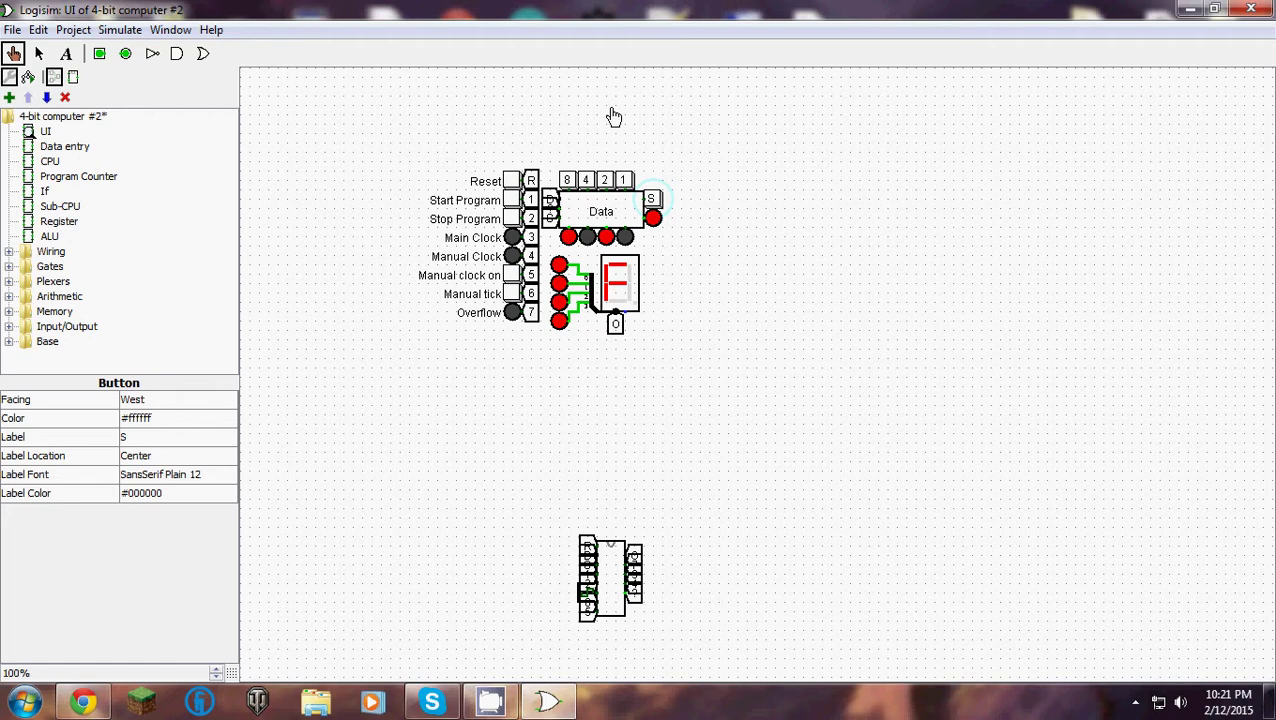
Change the guess to 5 with data bits 4 and 1 and send it.
left_click(604, 186)
left_click(566, 181)
left_click(586, 181)
left_click(622, 181)
left_click(651, 204)
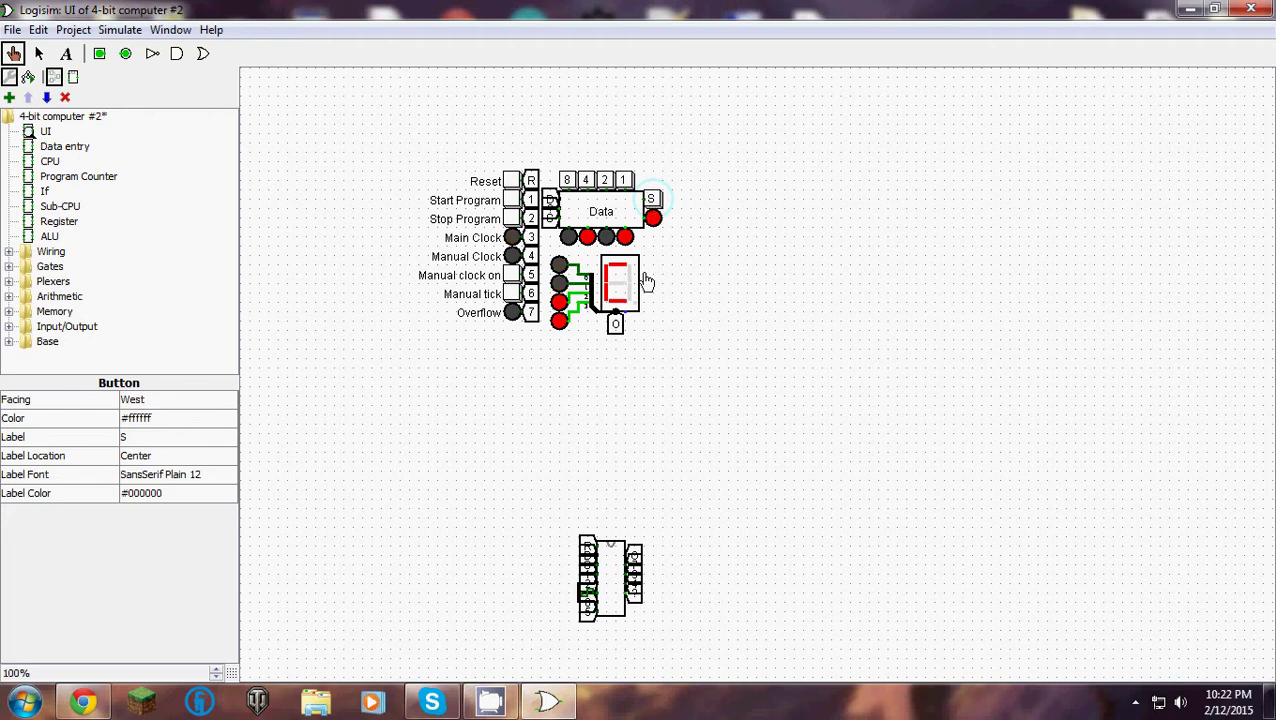
Open the CPU's internals and examine the guessing game instructions in its upper ROM and the data in its lower ROM.
double_click(609, 582)
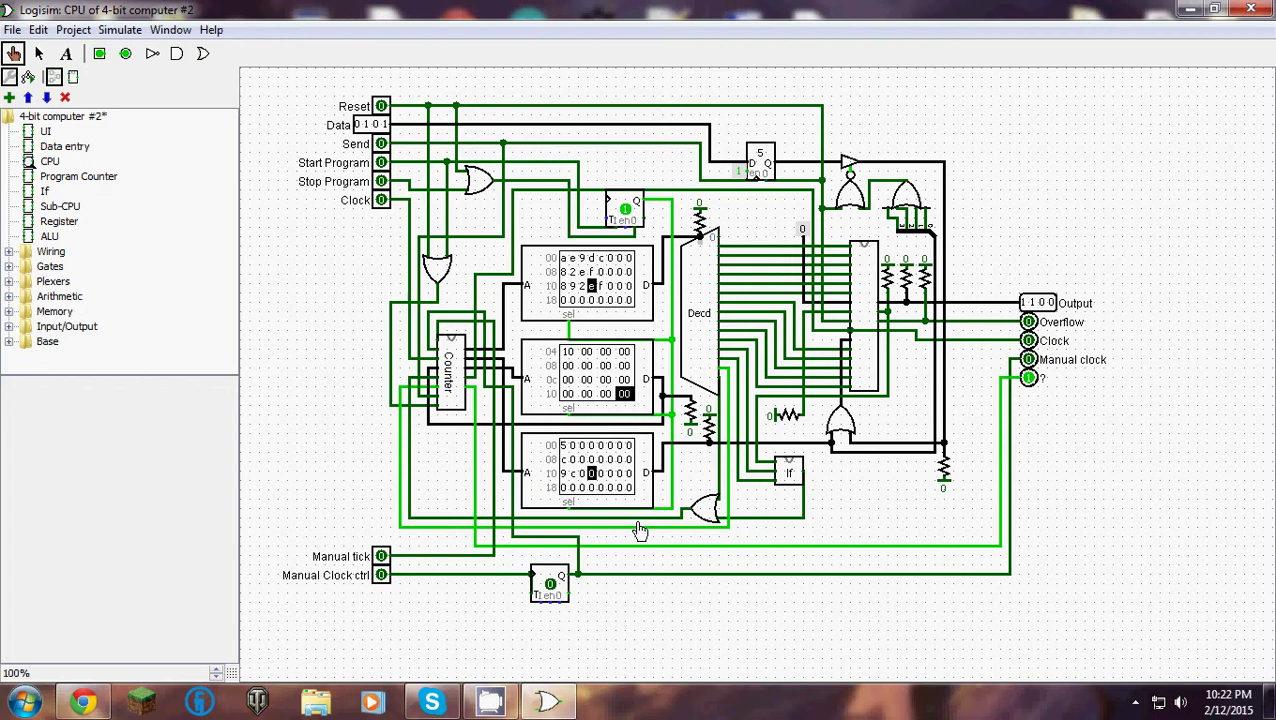
left_click(582, 260)
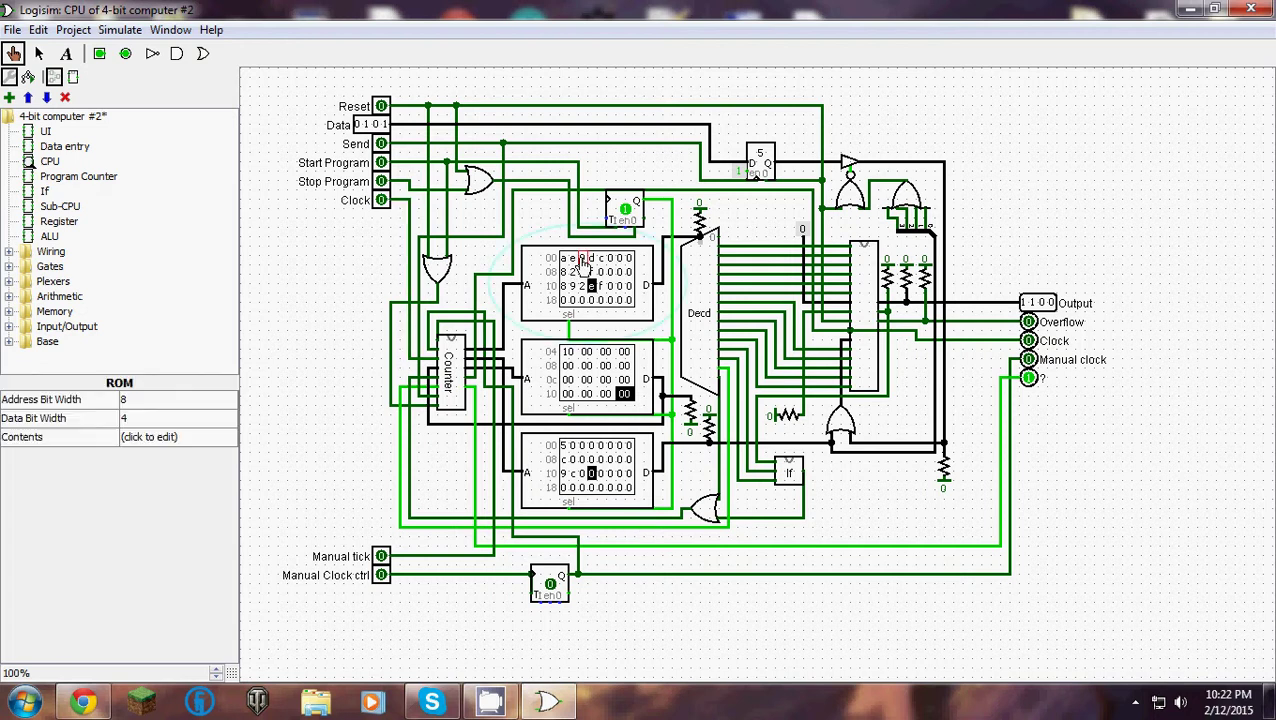
left_click(601, 258)
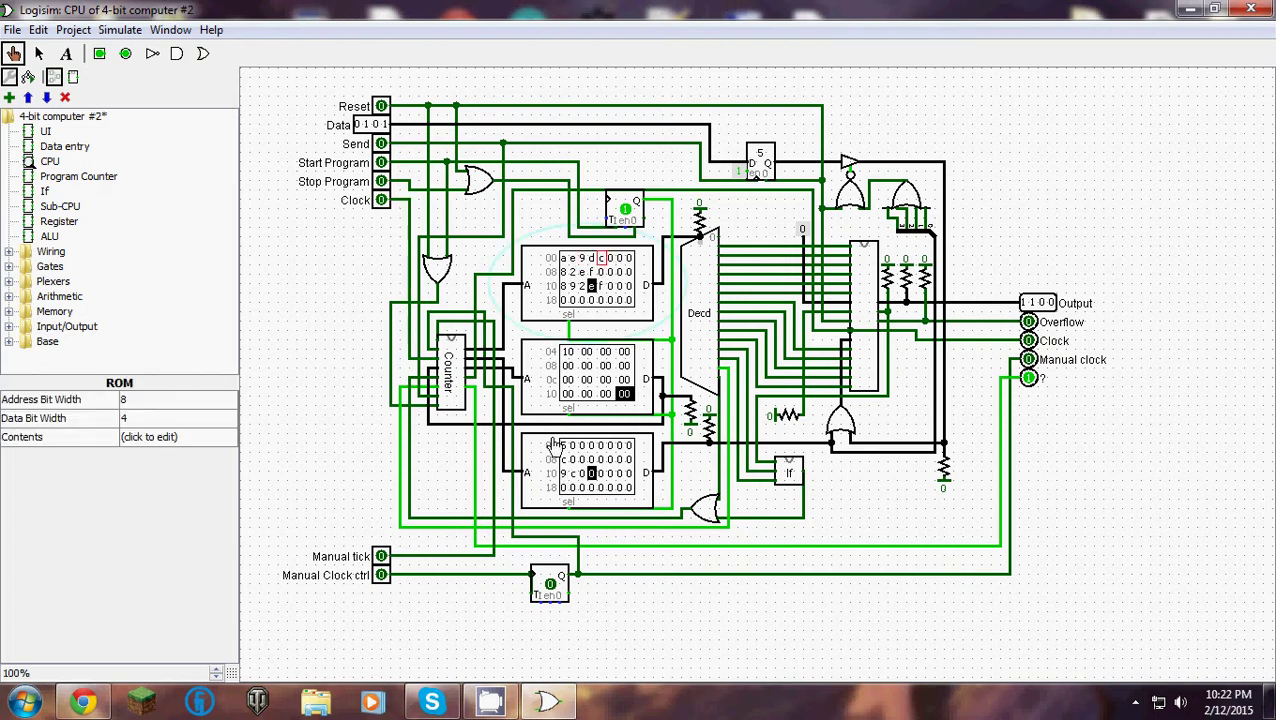
left_click(571, 259)
type("e")
left_click(574, 272)
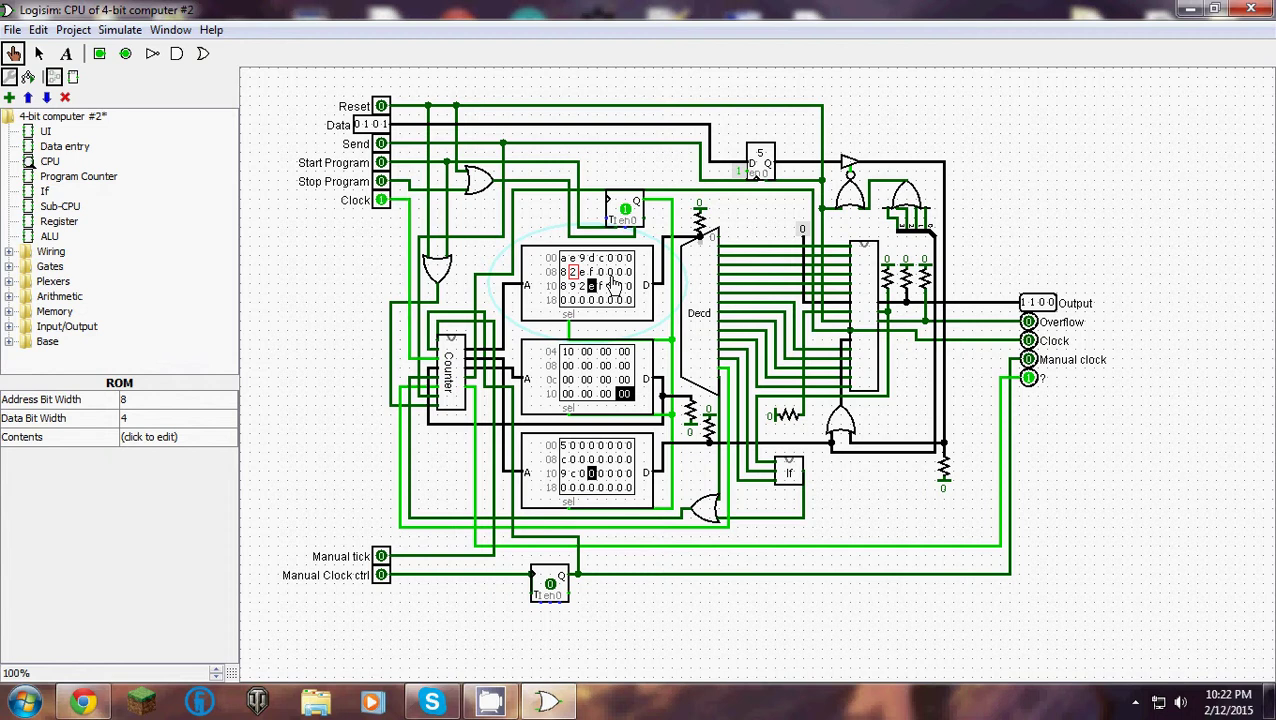
left_click(573, 474)
left_click(591, 272)
type("f")
Look at the Data entry circuit and go back to the UI circuit.
left_click(62, 146)
double_click(62, 146)
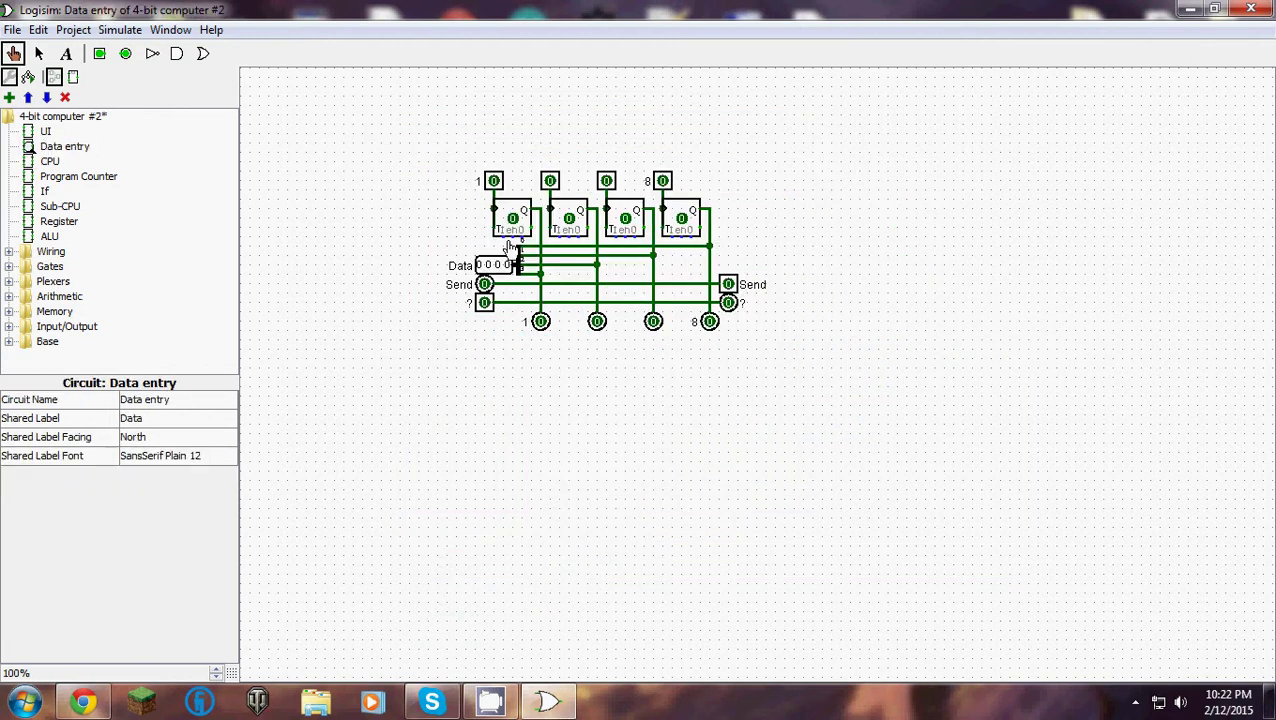
double_click(45, 134)
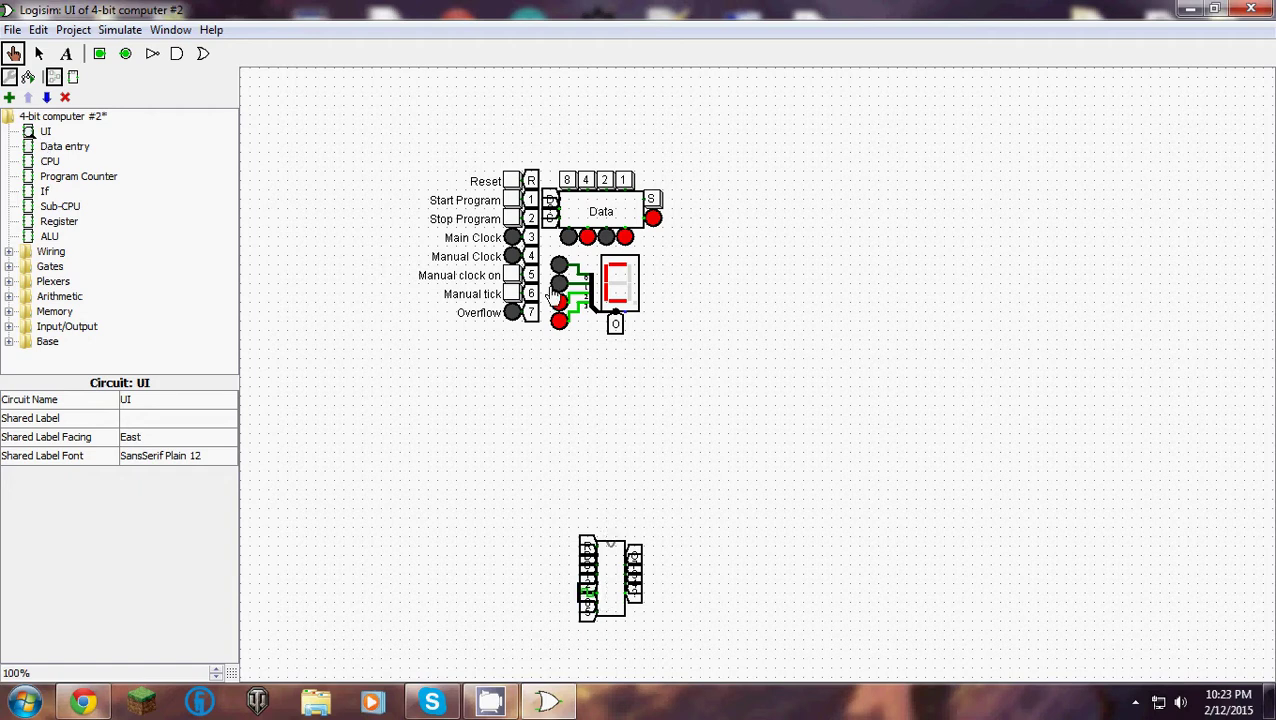
Add bit 2 to the data entry and send it, and clear the bits and reset the computer.
left_click(604, 180)
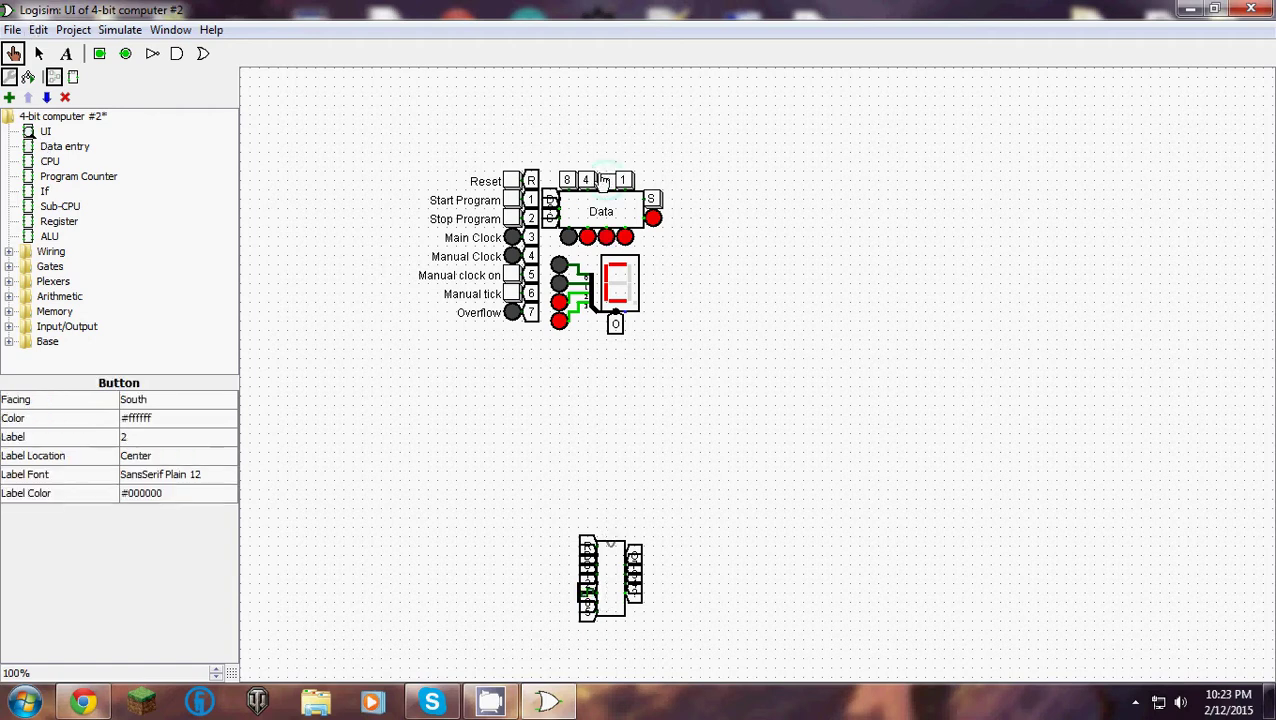
left_click(652, 200)
left_click(586, 180)
left_click(622, 180)
left_click(511, 181)
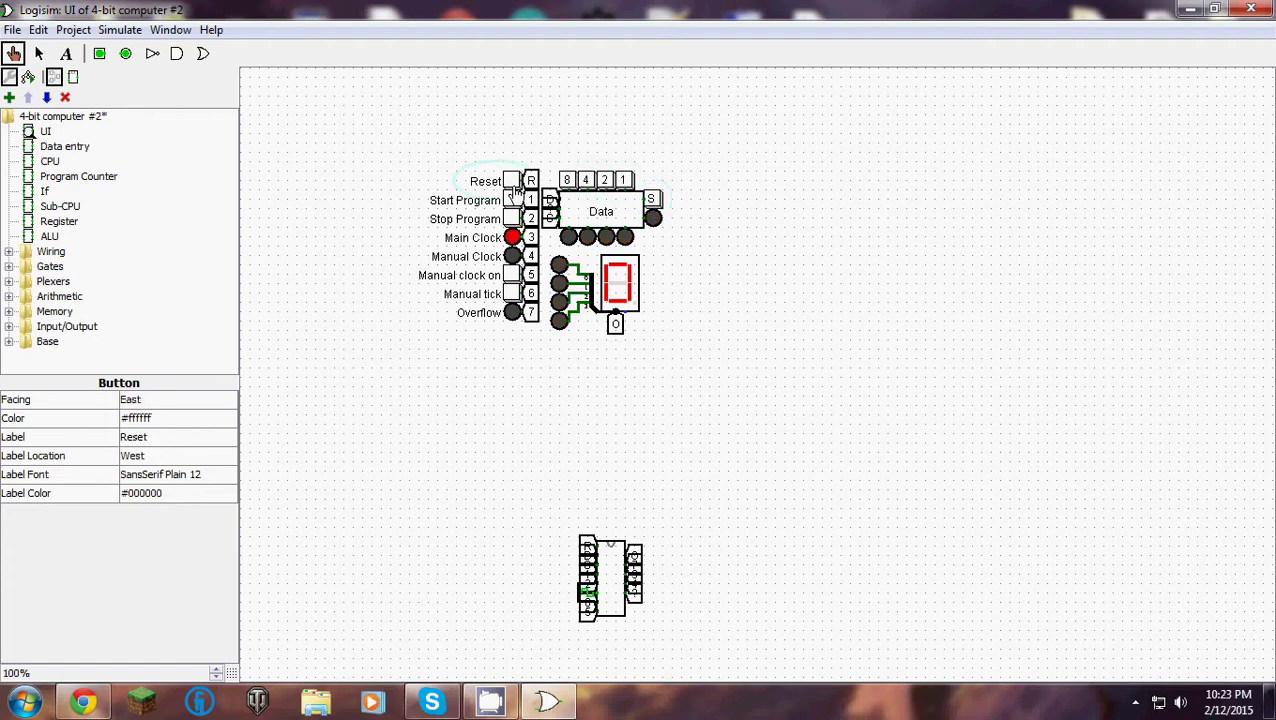
Start the program with the manual clock on, set the data to 5 and advance it with manual ticks.
left_click(512, 276)
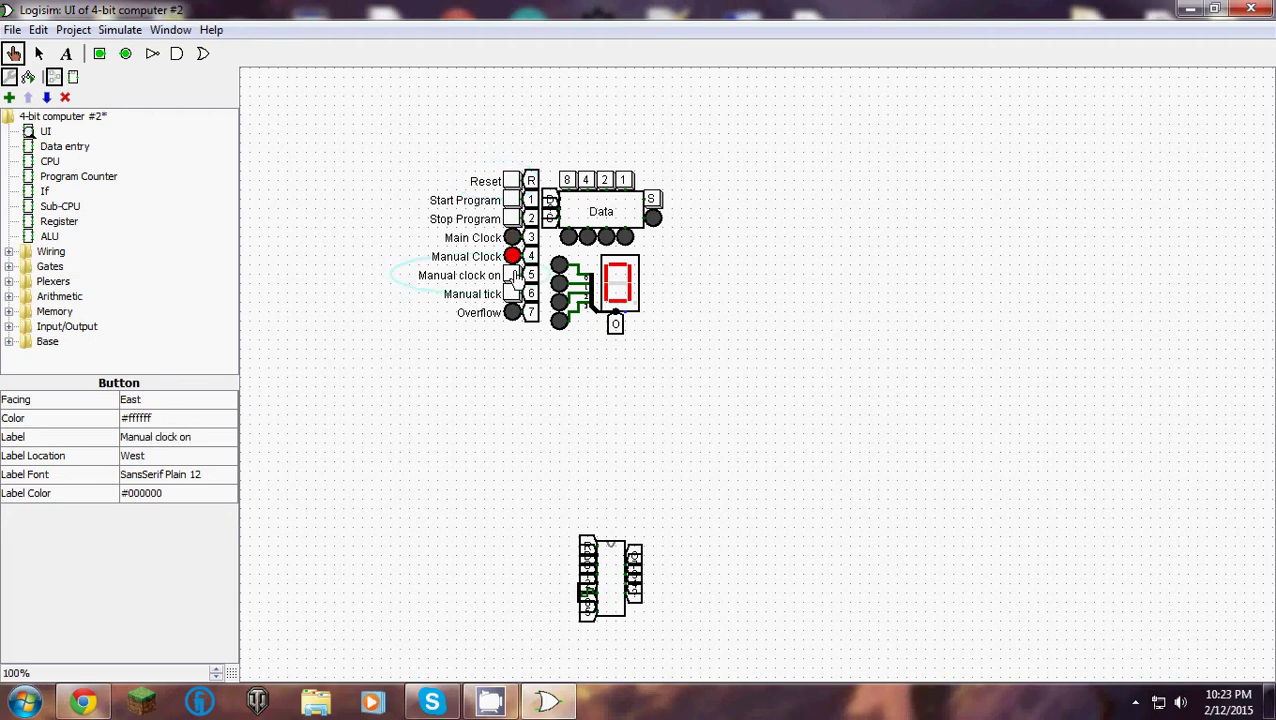
left_click(515, 202)
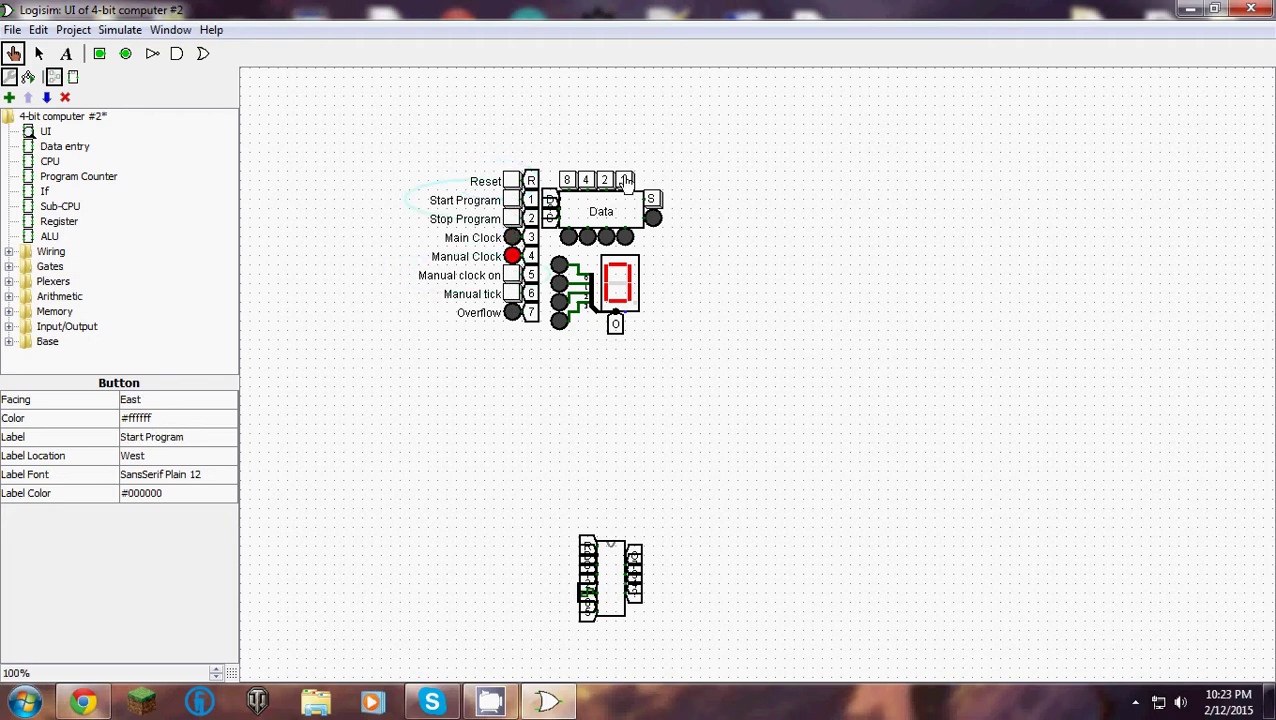
left_click(585, 182)
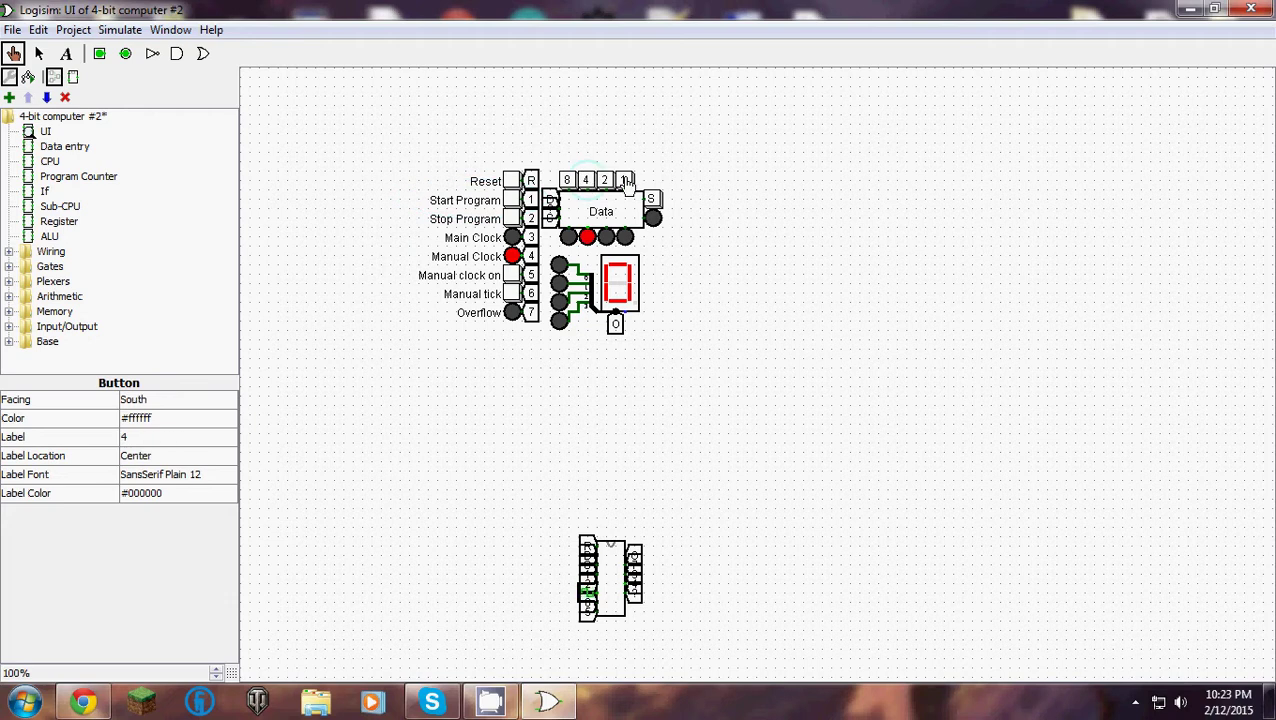
left_click(624, 182)
left_click(514, 296)
left_click(515, 299)
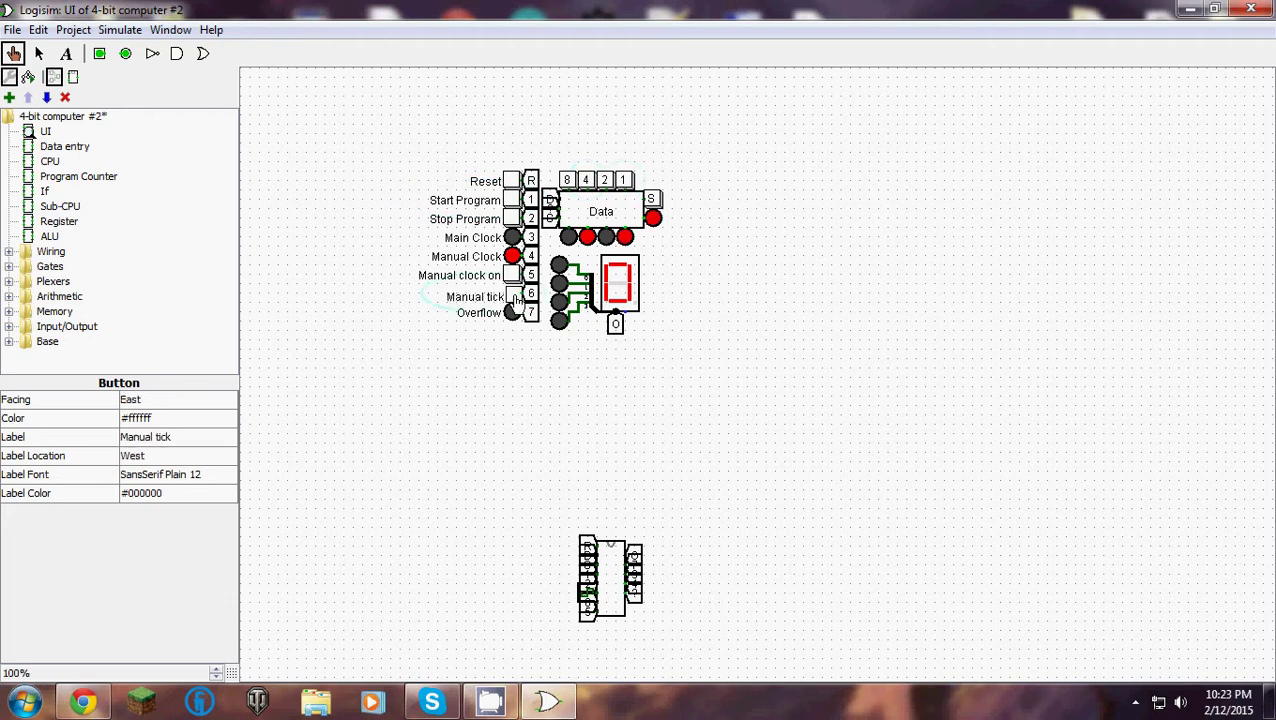
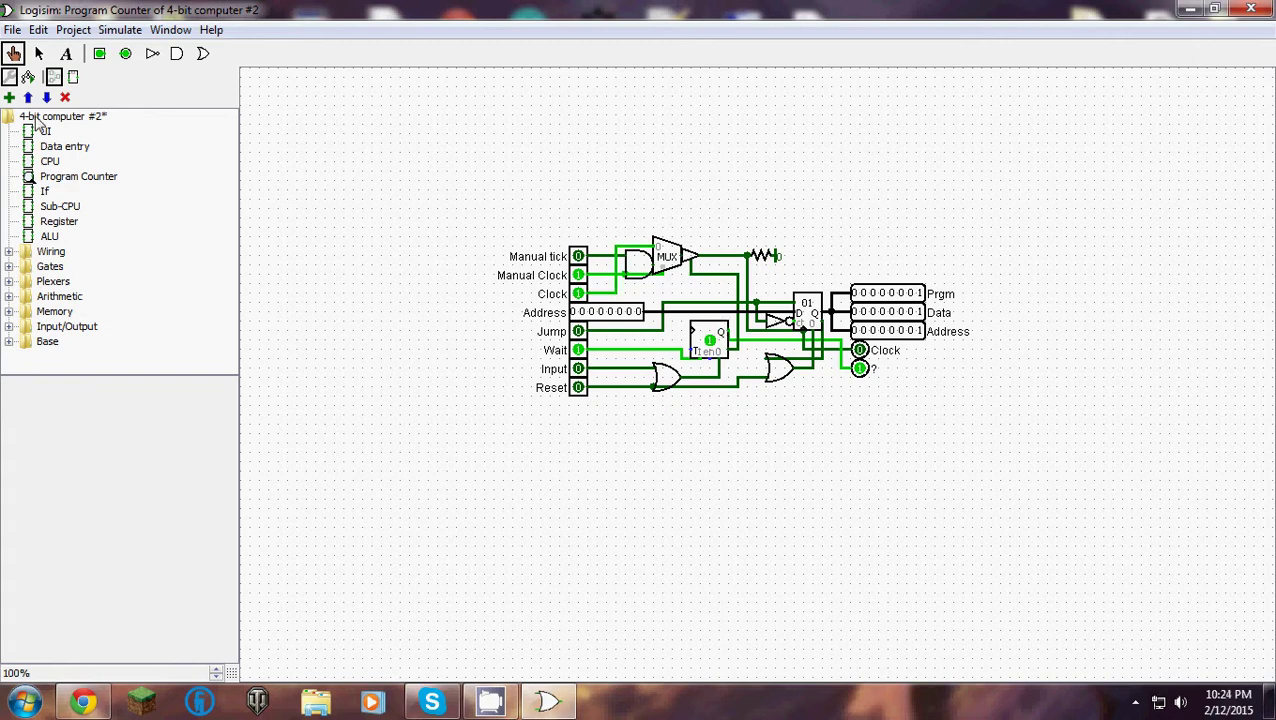
Return from the Program Counter to the UI circuit and reactivate the Poke tool.
left_click(50, 161)
double_click(45, 131)
left_click(64, 146)
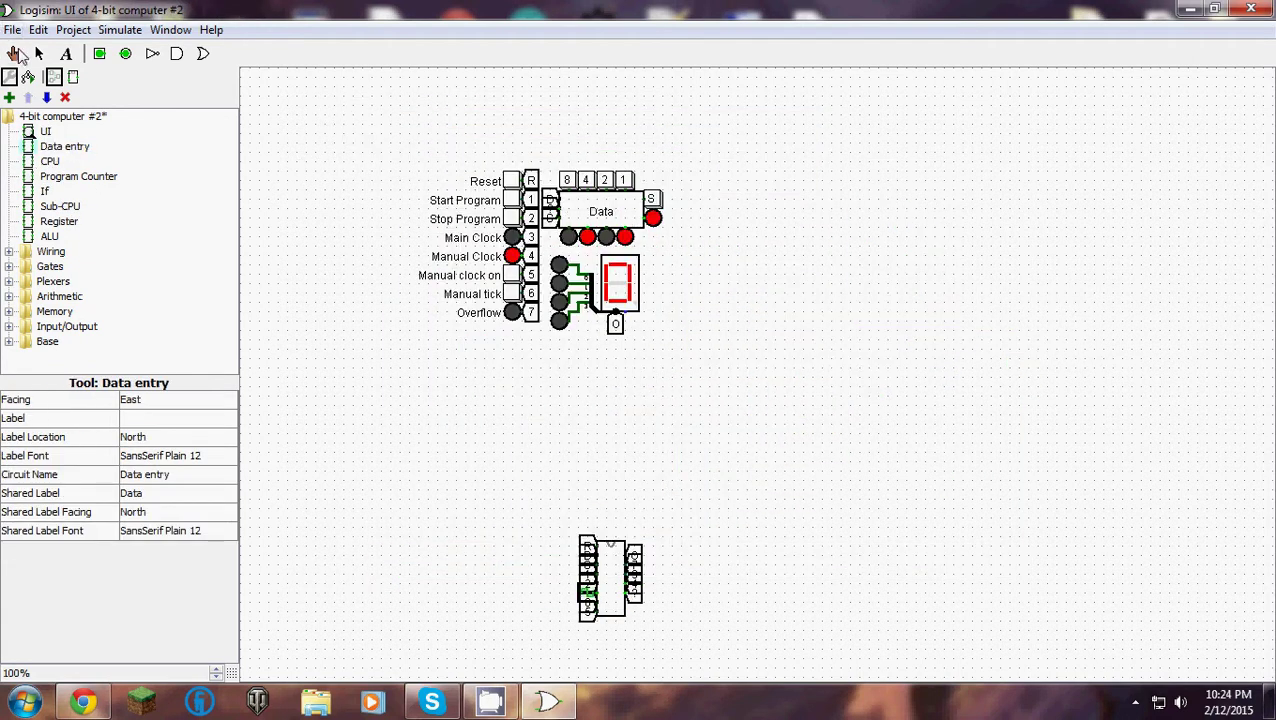
left_click(14, 53)
Send the data value 5 before and after advancing the program with a manual tick.
left_click(651, 202)
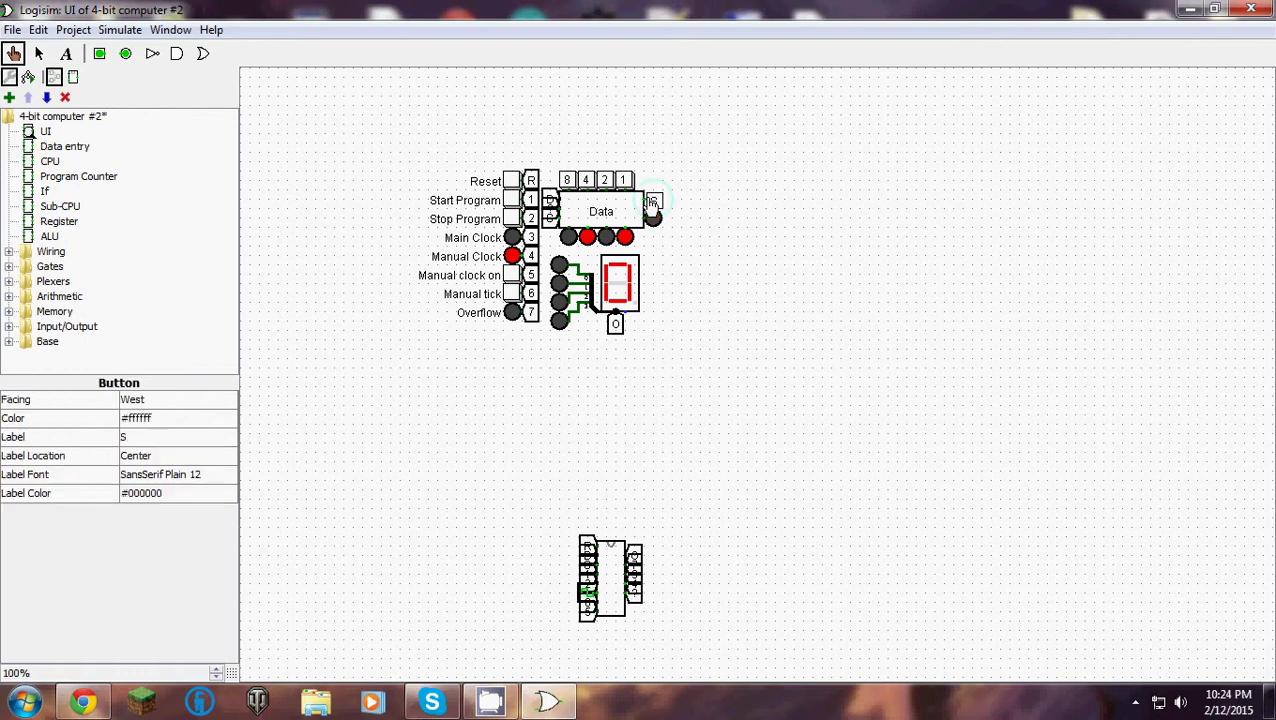
left_click(513, 297)
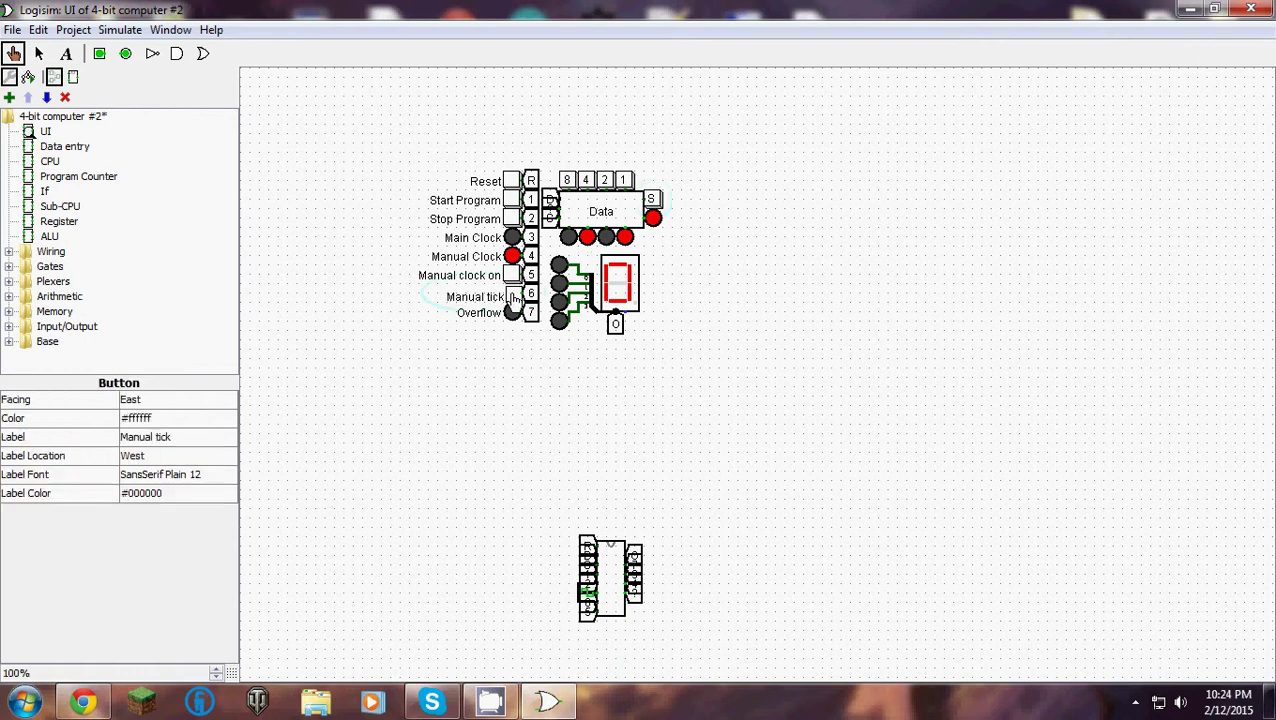
left_click(652, 202)
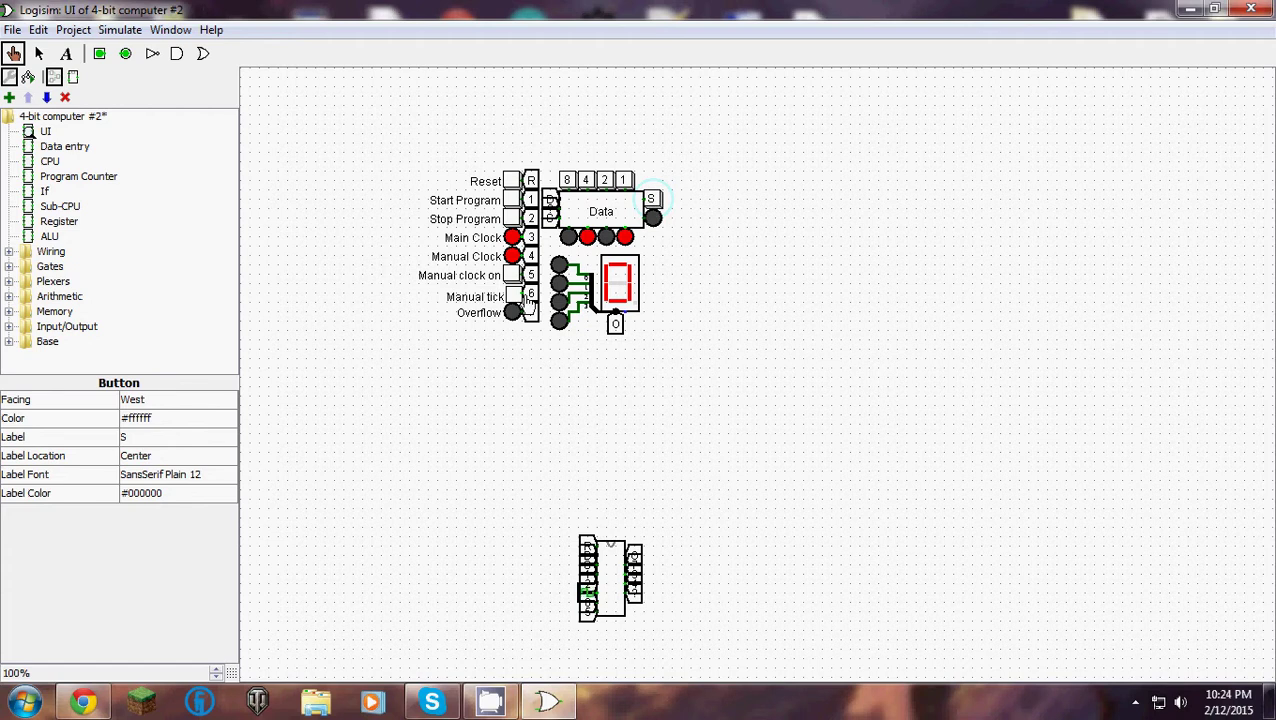
Advance the program with manual ticks, sending the data value 5 again between them.
left_click(515, 298)
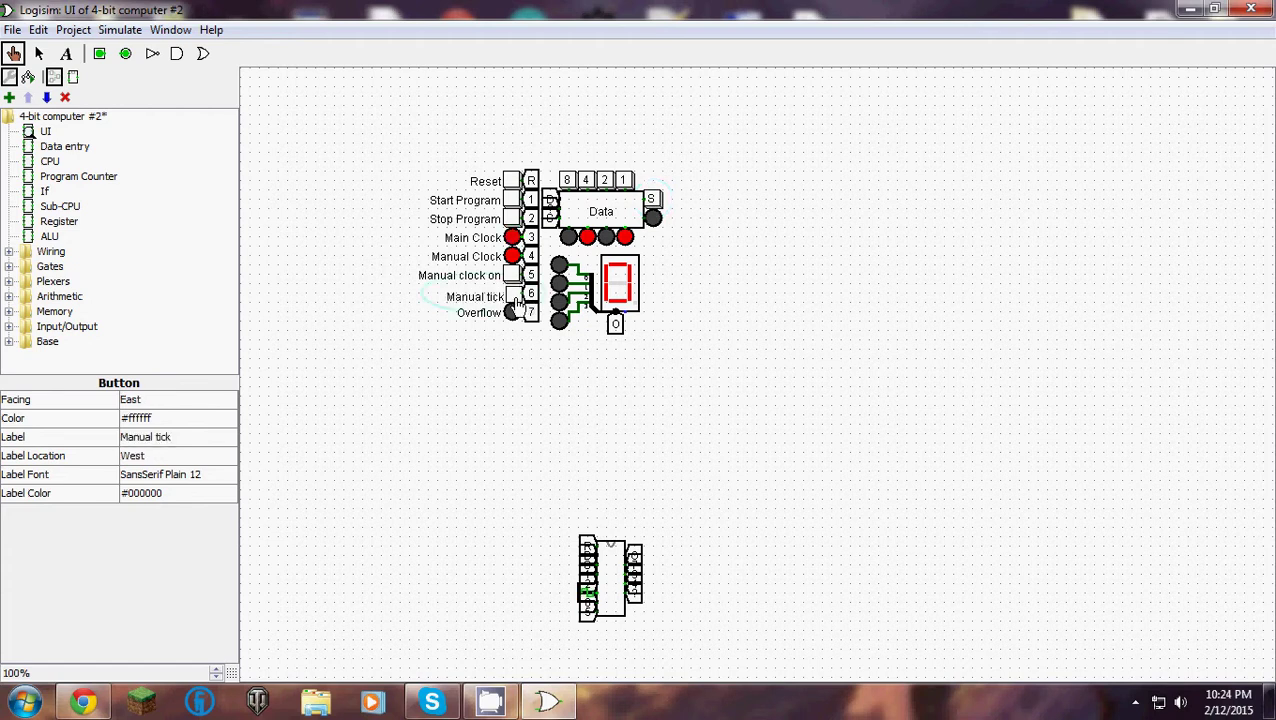
right_click(516, 302)
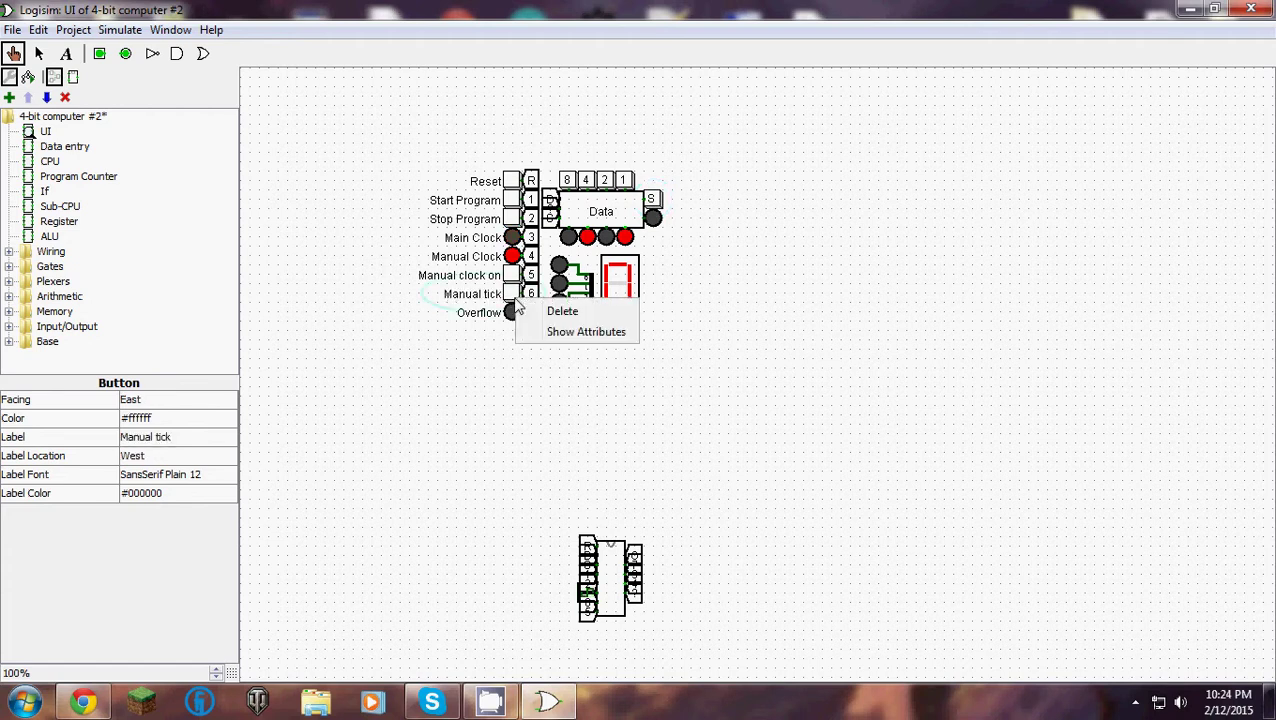
left_click(512, 300)
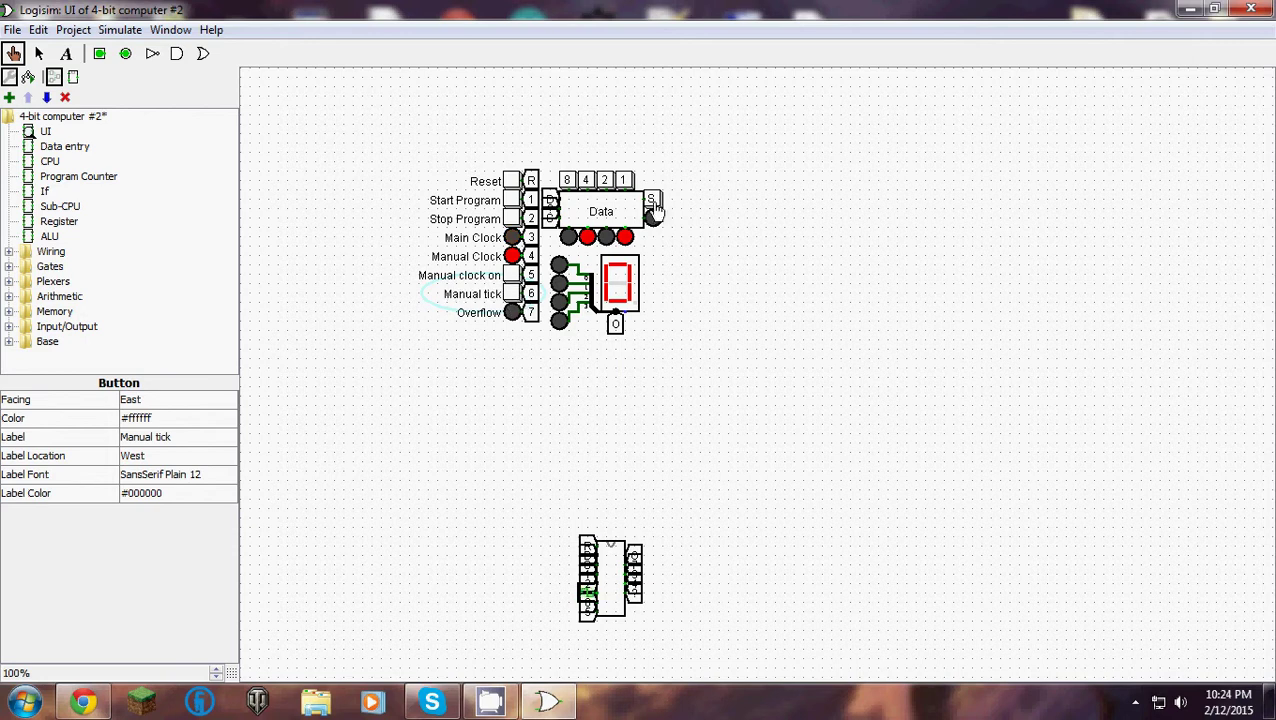
right_click(516, 293)
left_click(516, 293)
left_click(651, 201)
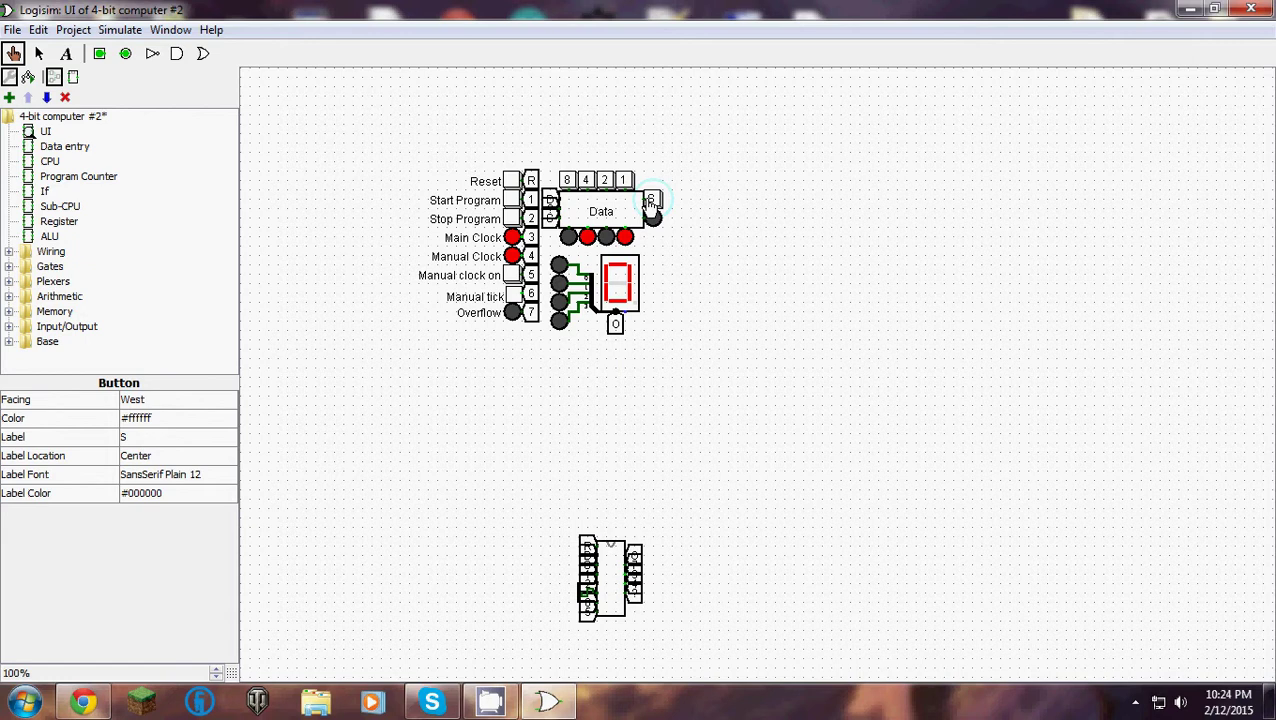
left_click(512, 296)
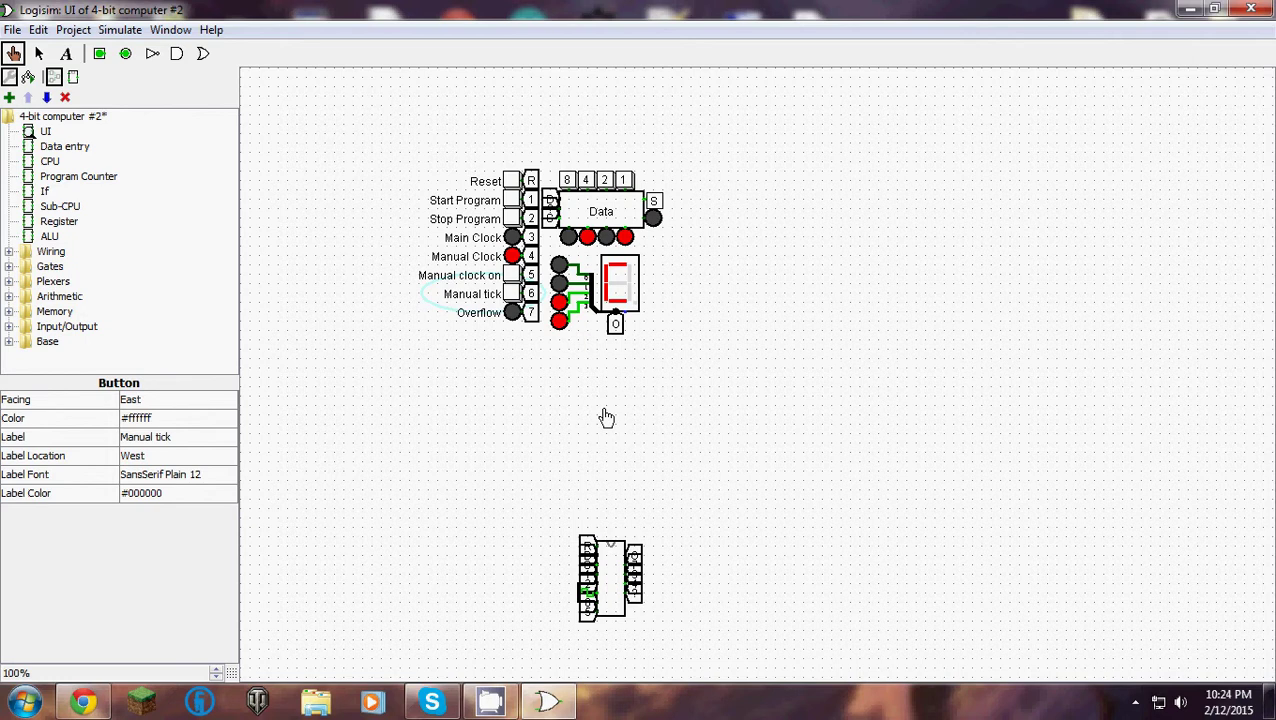
Clear the data entry bits, and reset the computer with its manual clock switched off.
left_click(586, 180)
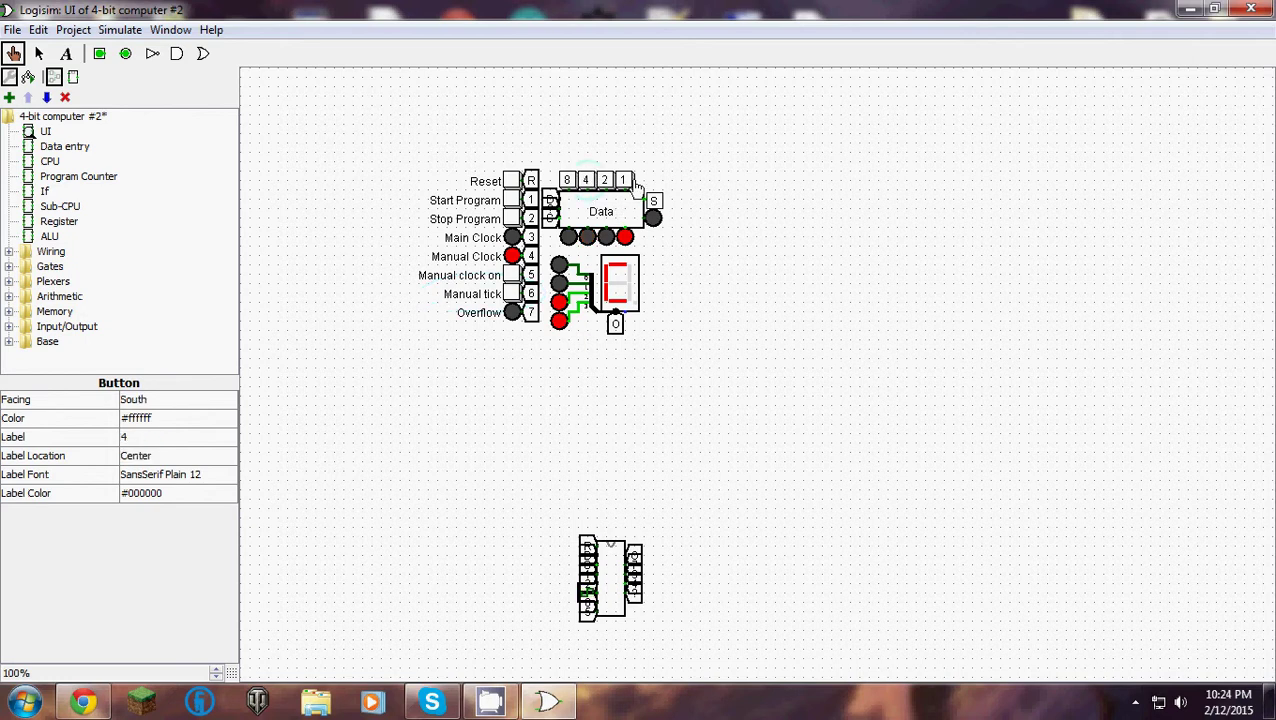
left_click(513, 182)
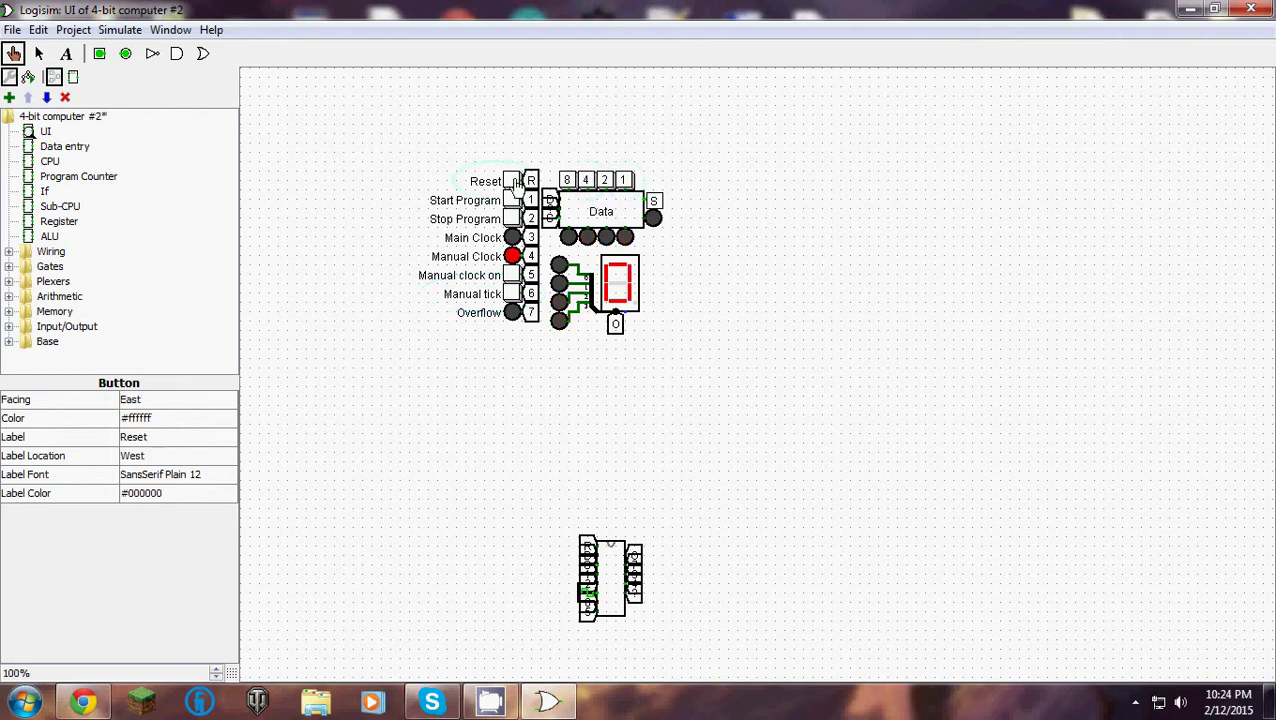
left_click(512, 275)
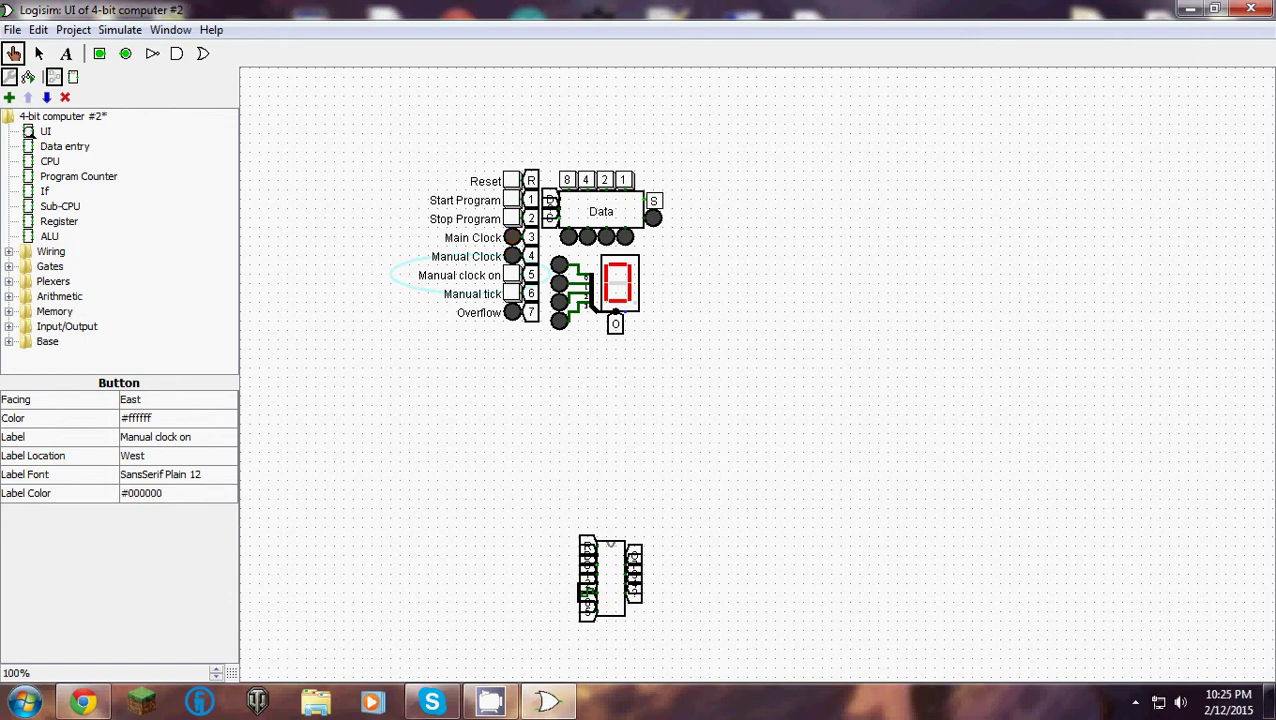
left_click(1135, 703)
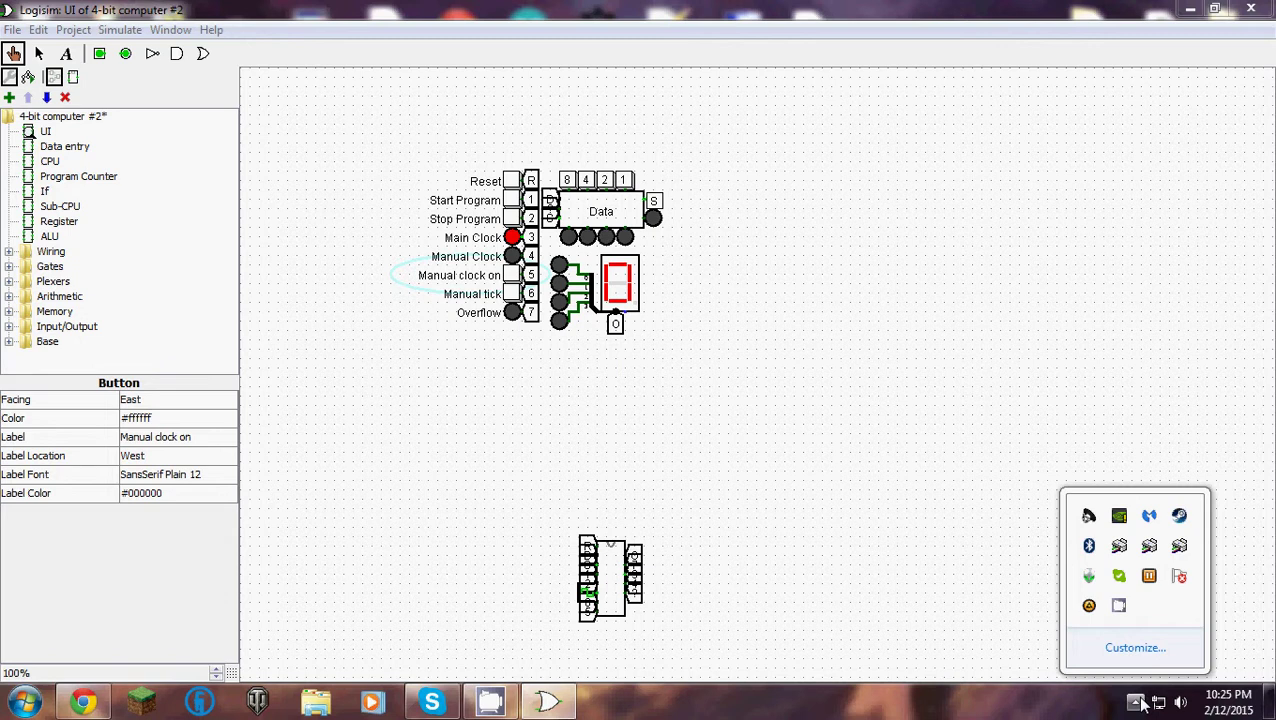
right_click(1122, 610)
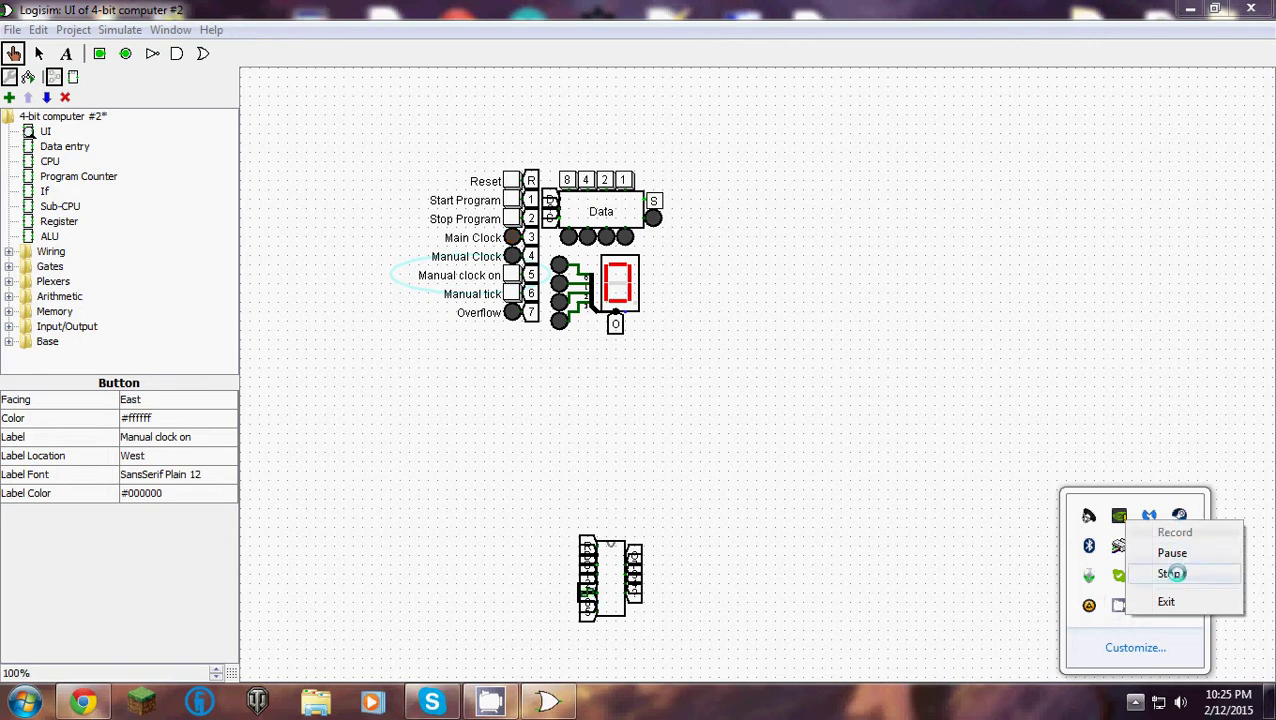